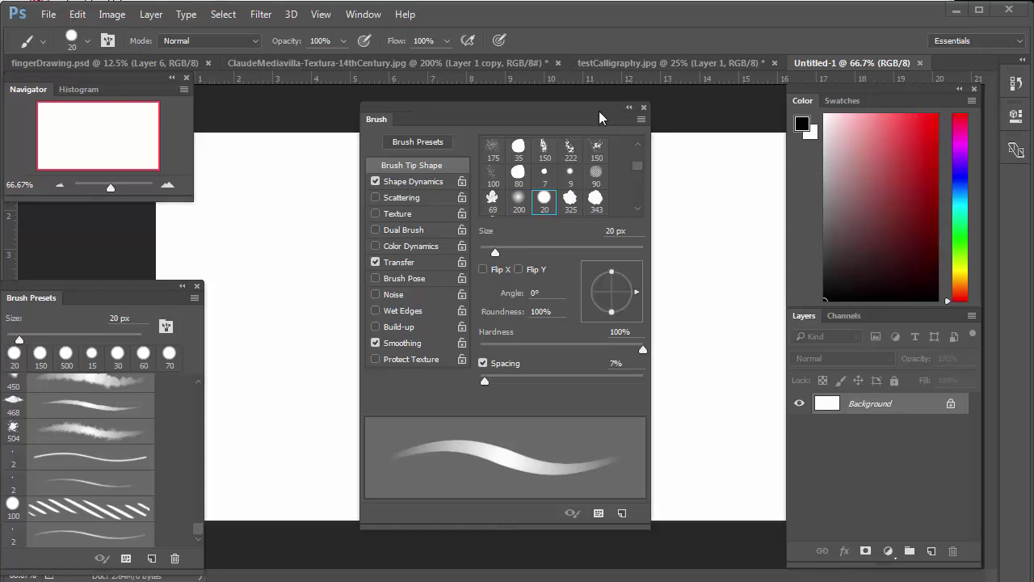
Move the Brush panel left, dock Brush Presets under Navigator, and shorten the column to show its footer
mouse_move(590, 109)
mouse_down()
mouse_move(426, 100)
mouse_move(539, 109)
mouse_up()
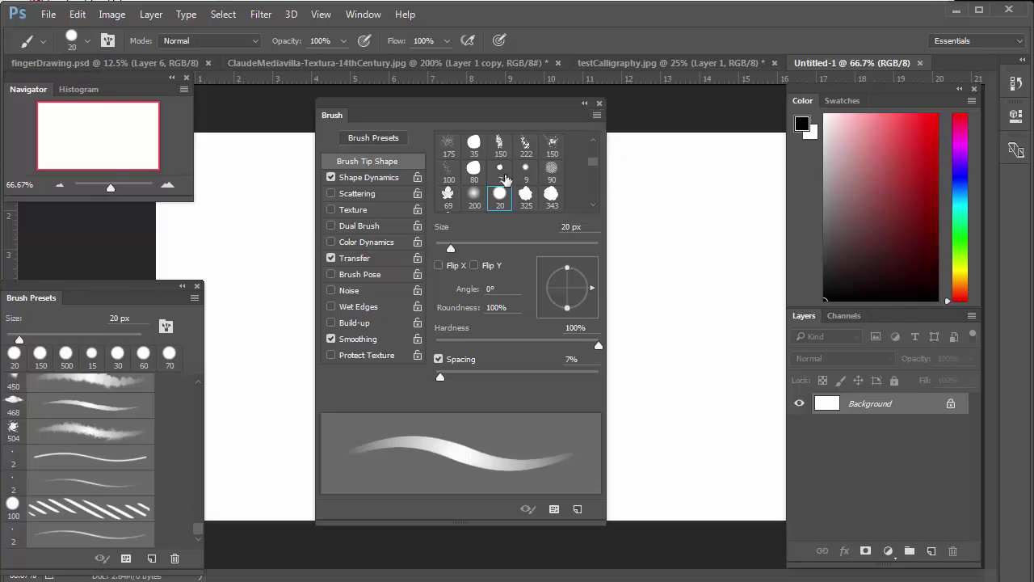
mouse_move(130, 292)
mouse_down()
mouse_move(275, 165)
mouse_move(242, 228)
mouse_move(405, 152)
mouse_move(421, 121)
mouse_move(385, 115)
mouse_move(117, 217)
mouse_up()
click(332, 114)
click(379, 117)
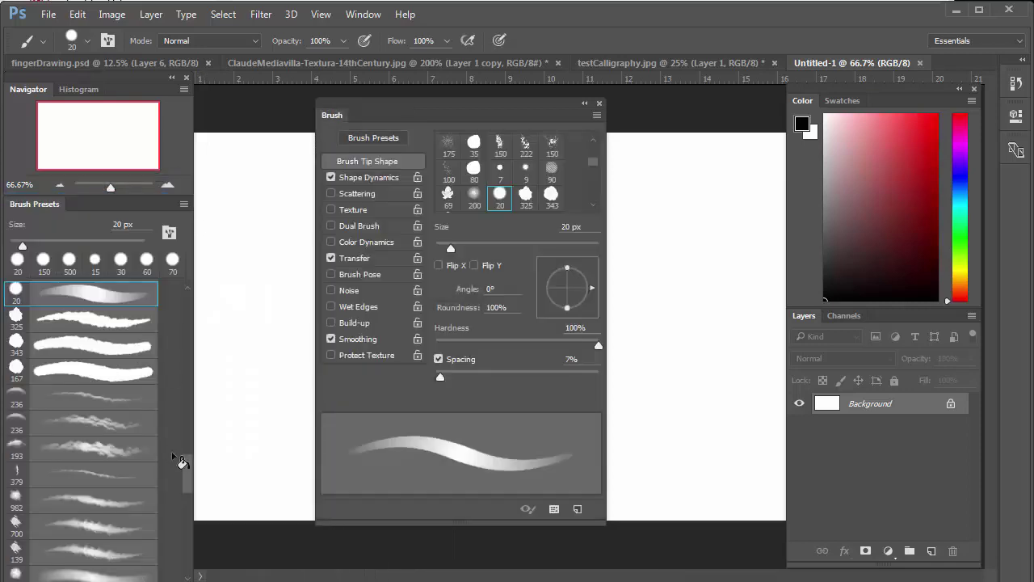
drag(179, 569, 171, 561)
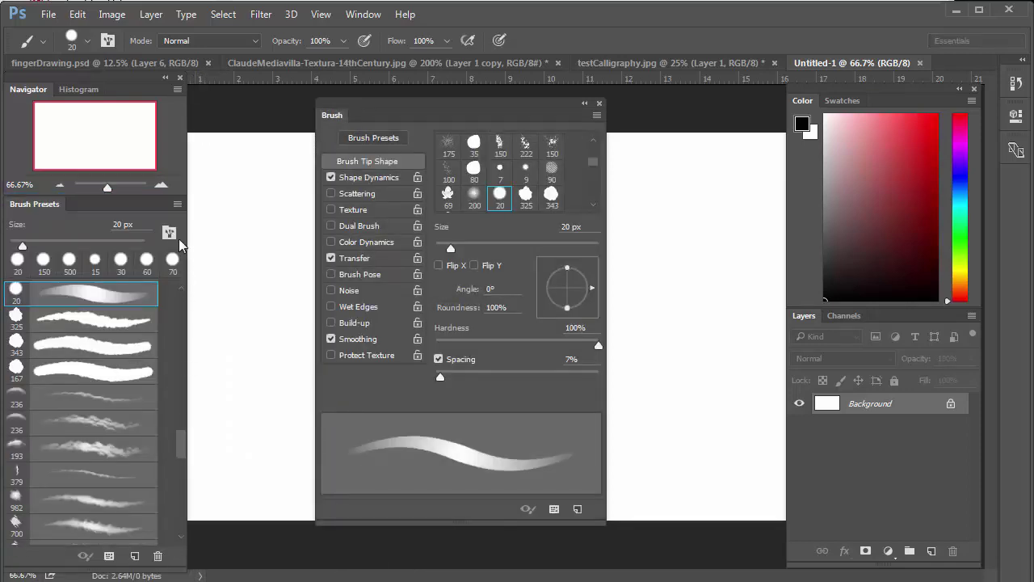
Reset the brush presets to the default brush set via Reset Brushes
click(177, 204)
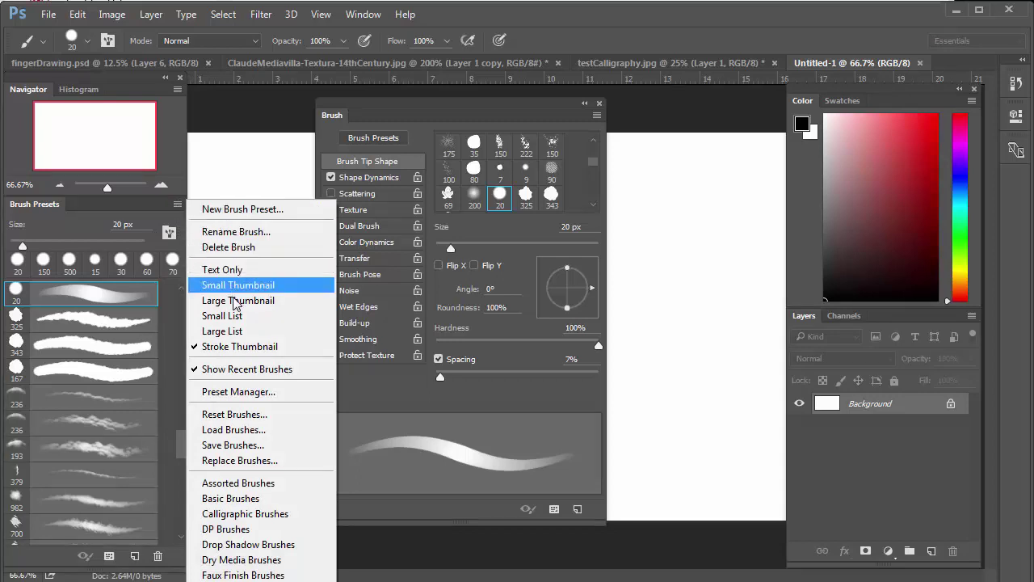
click(234, 415)
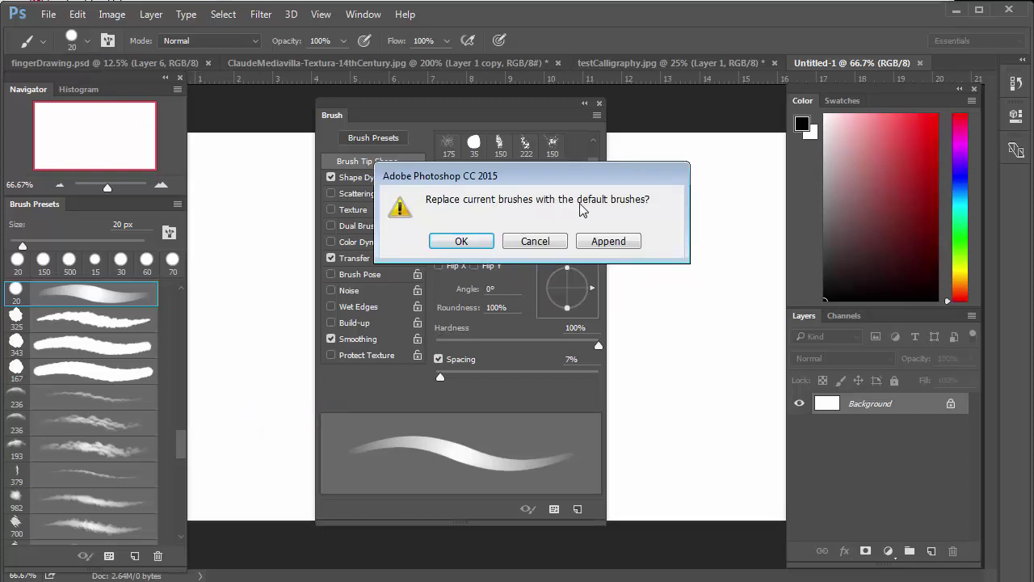
click(461, 242)
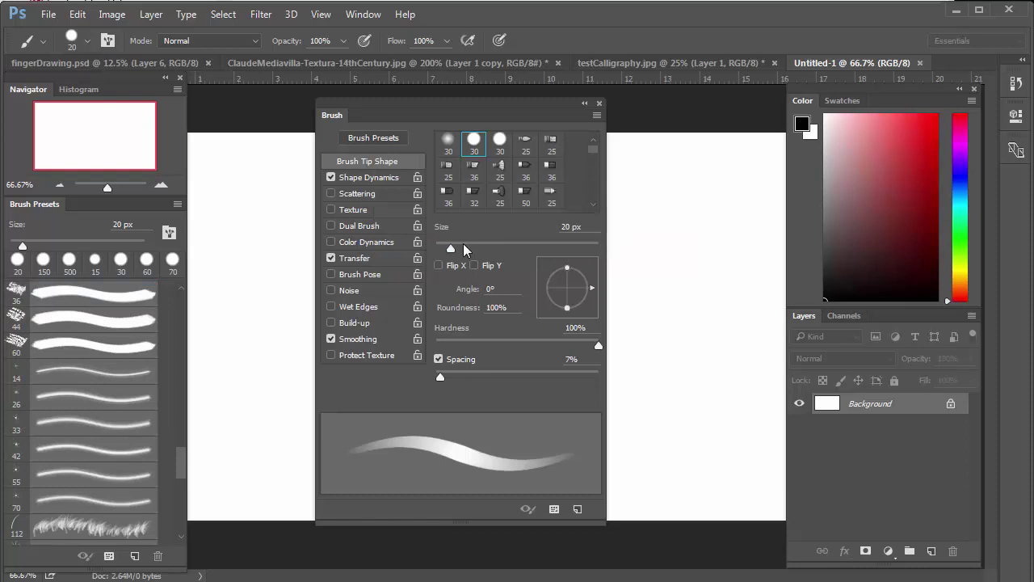
mouse_move(183, 468)
mouse_down()
mouse_move(189, 323)
mouse_move(166, 520)
mouse_up()
click(177, 204)
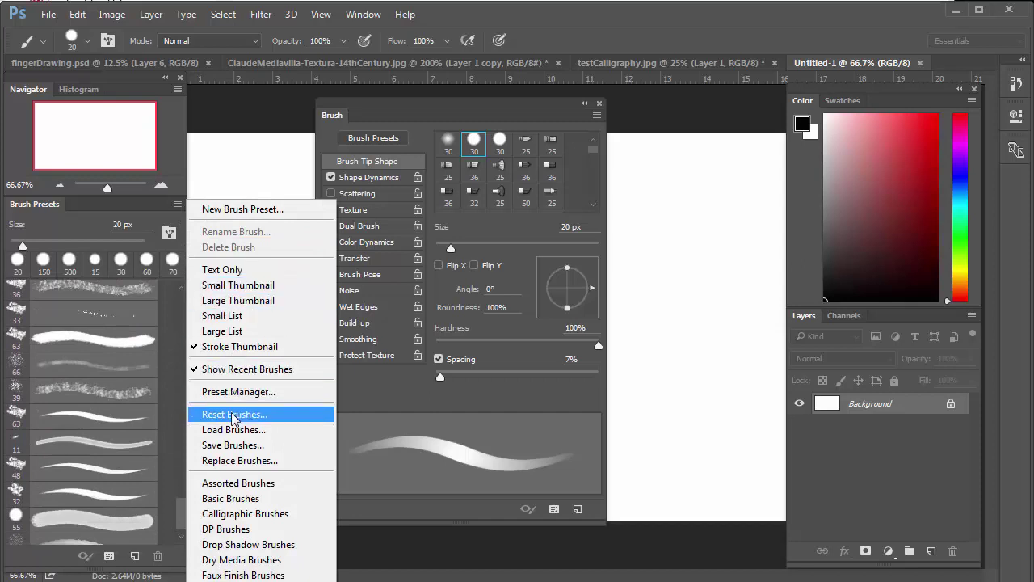
Replace the current brushes with the dustinBrushes.abr library from the E: drive
click(237, 461)
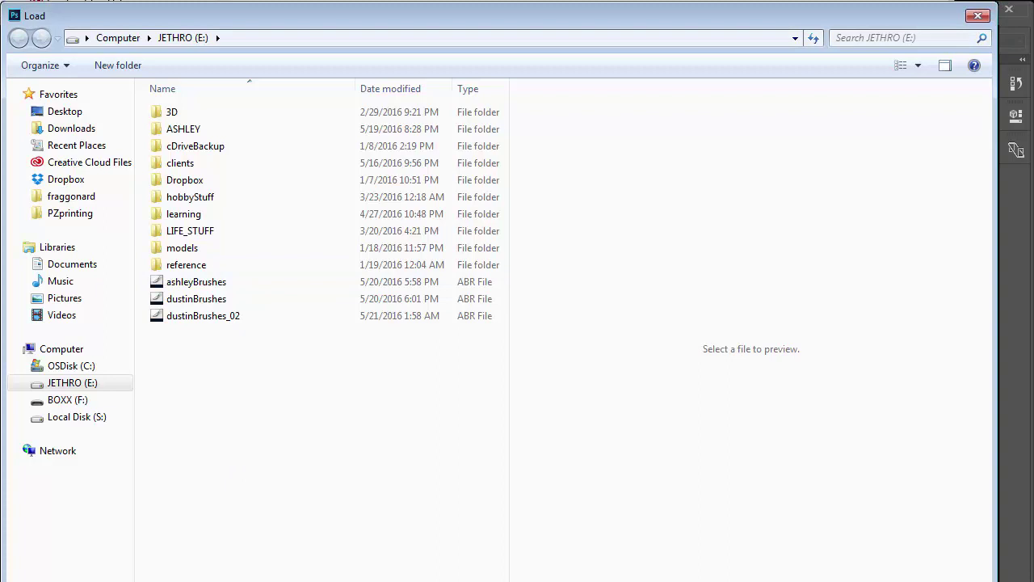
drag(999, 580, 987, 575)
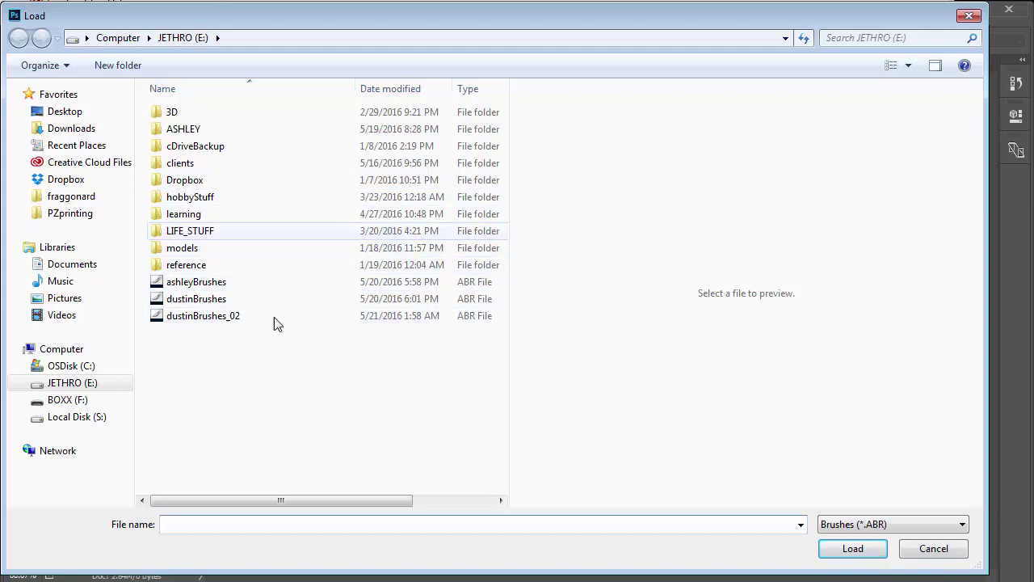
click(202, 305)
click(853, 548)
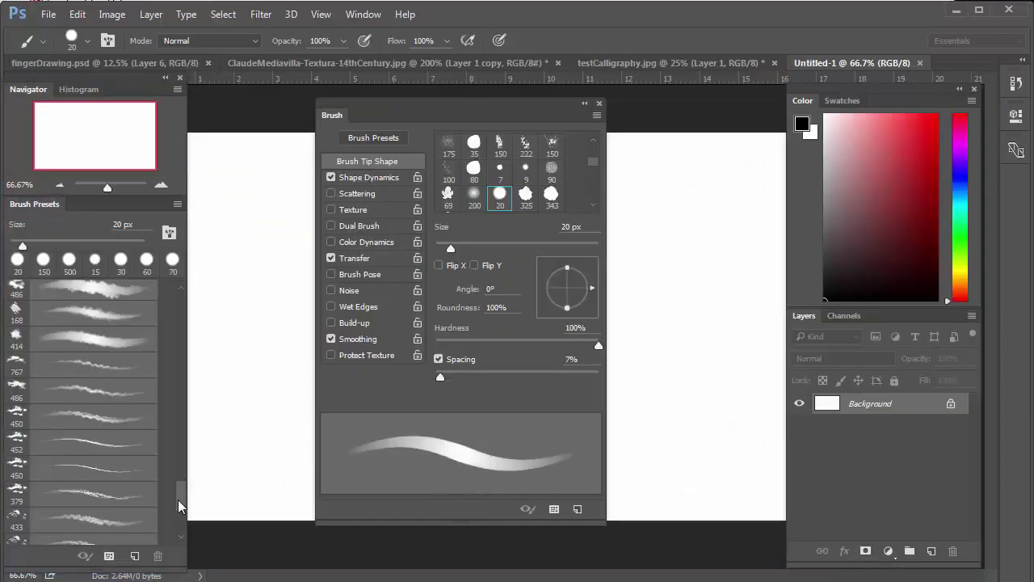
Scroll the presets list and pick the 226 px textured stroke brush
drag(179, 506, 188, 307)
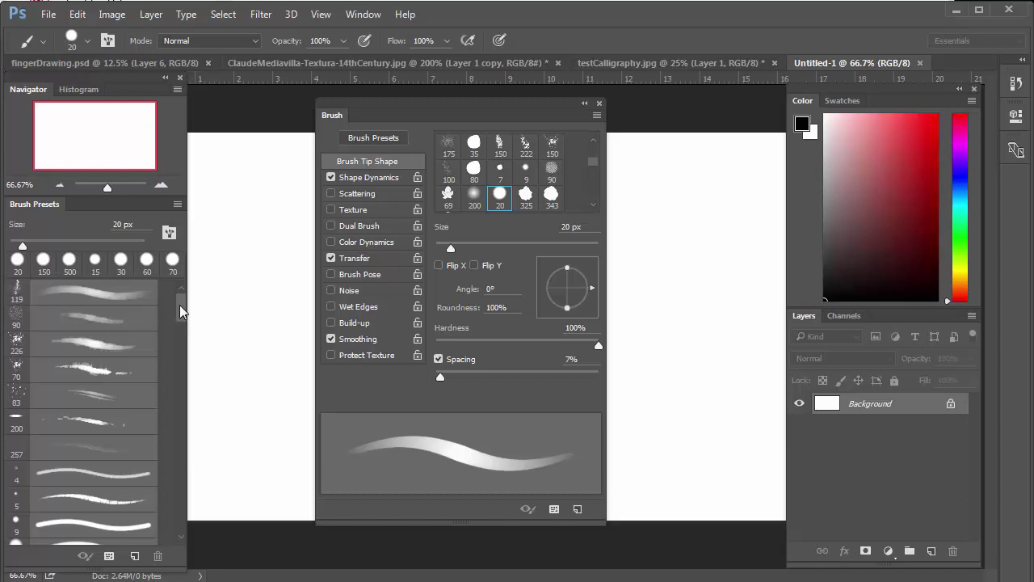
mouse_move(181, 311)
mouse_down()
mouse_move(186, 533)
mouse_move(188, 311)
mouse_up()
click(117, 301)
click(107, 343)
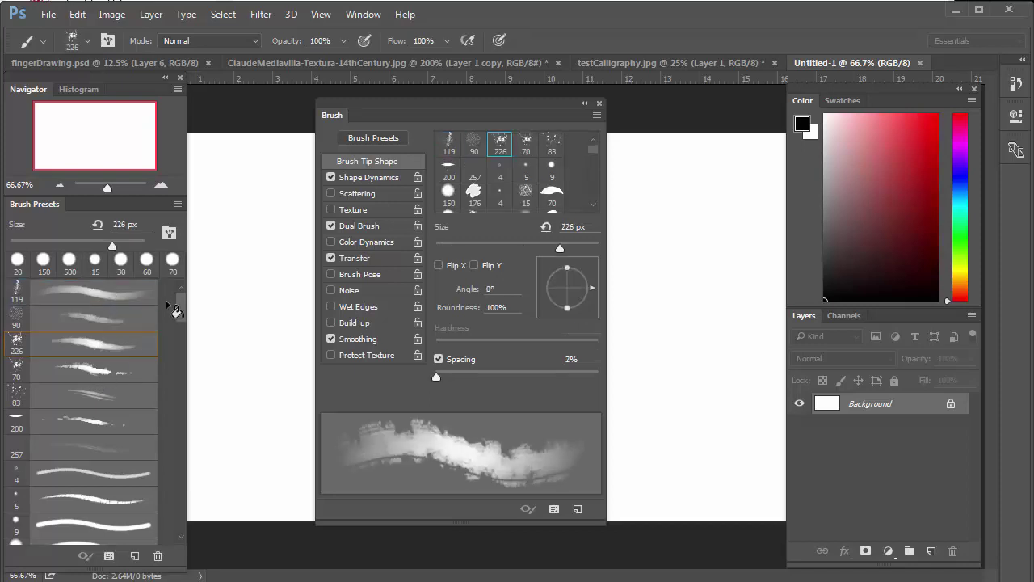
Cancel saving the brush library, then pick the 70 px tip (Flip X/Y, -133°, 99% spacing)
click(177, 205)
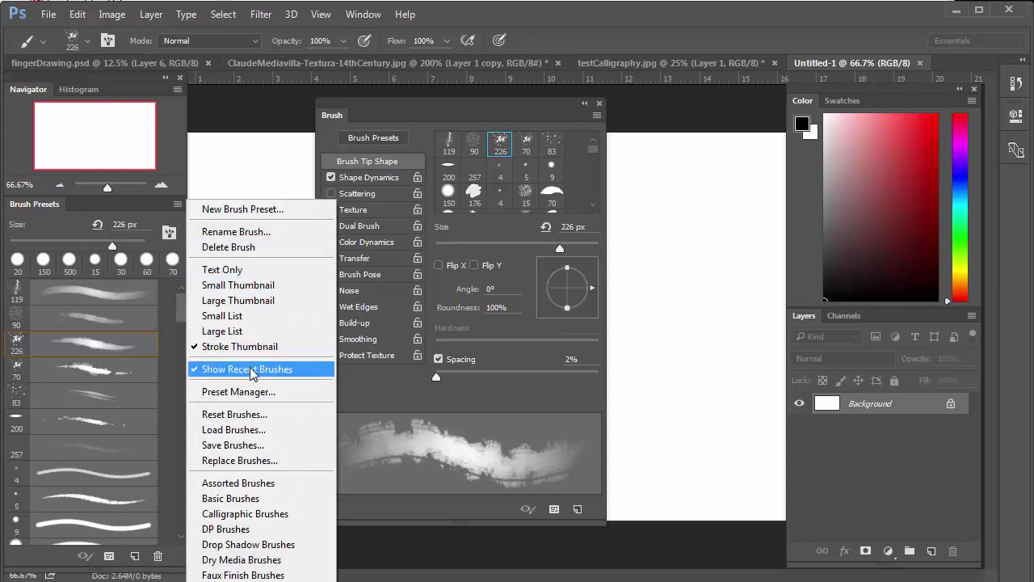
click(260, 445)
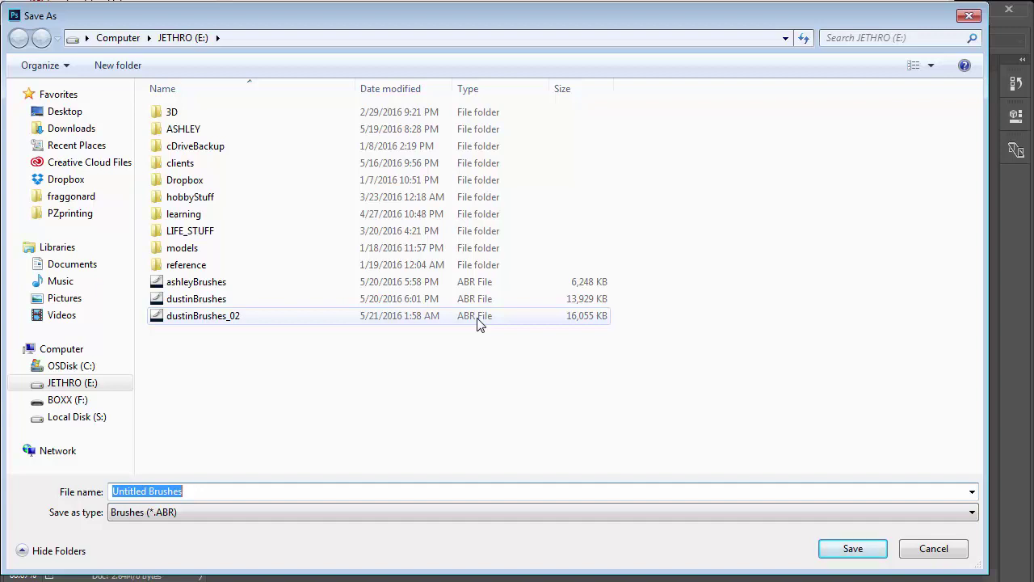
click(937, 551)
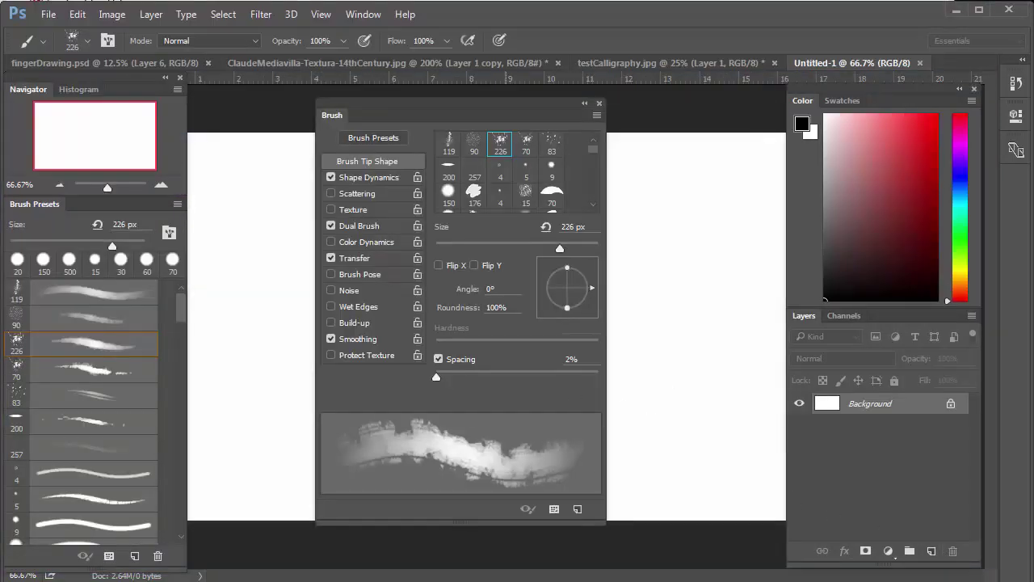
click(551, 194)
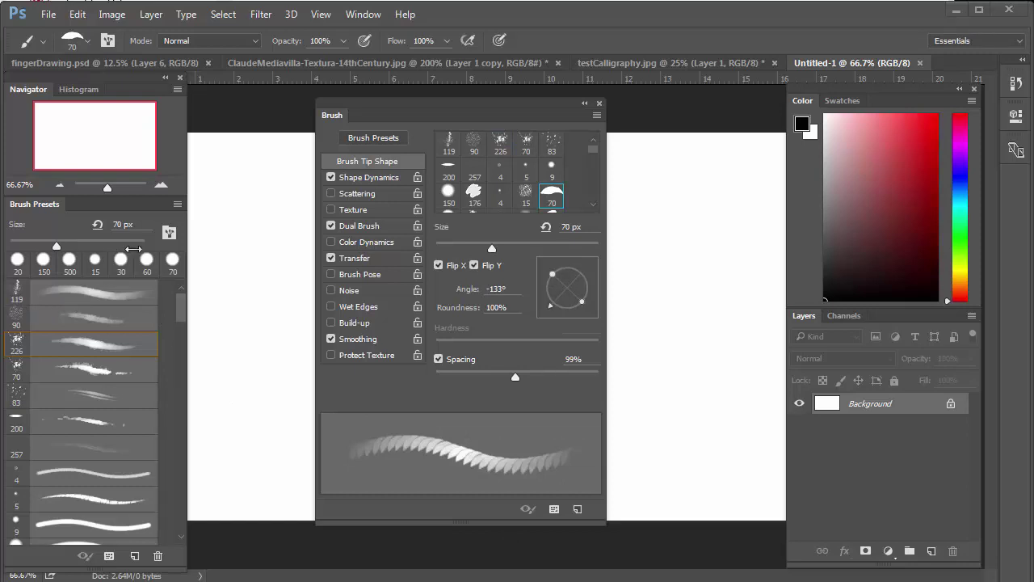
Open the Preset Manager and keep its preset type on Brushes
click(177, 205)
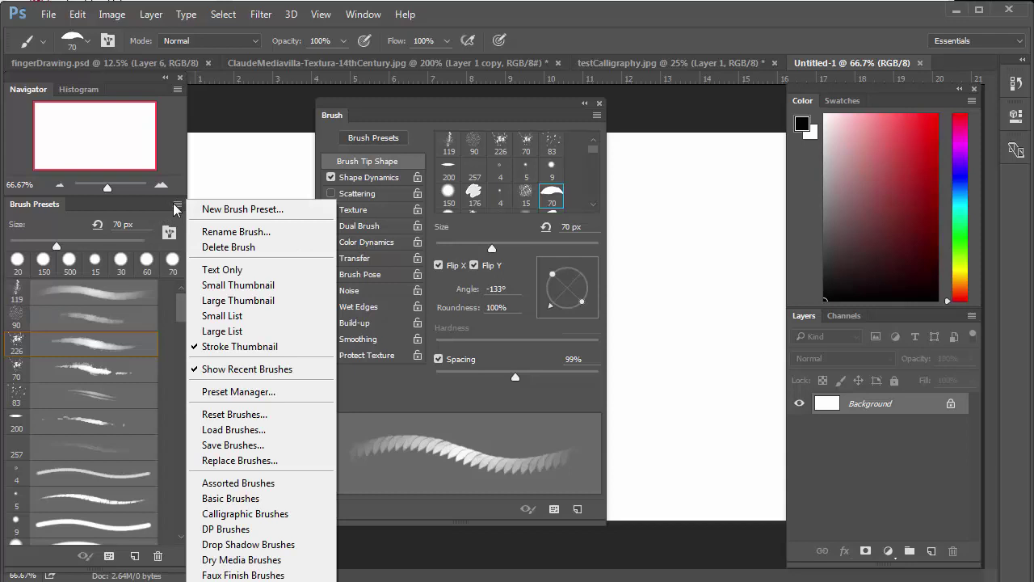
click(252, 392)
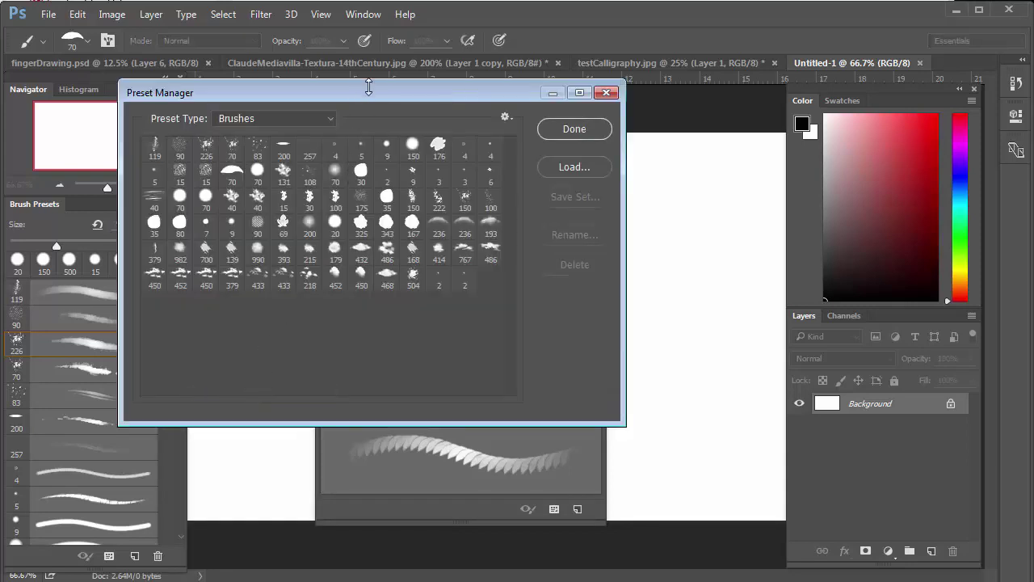
drag(368, 87, 379, 95)
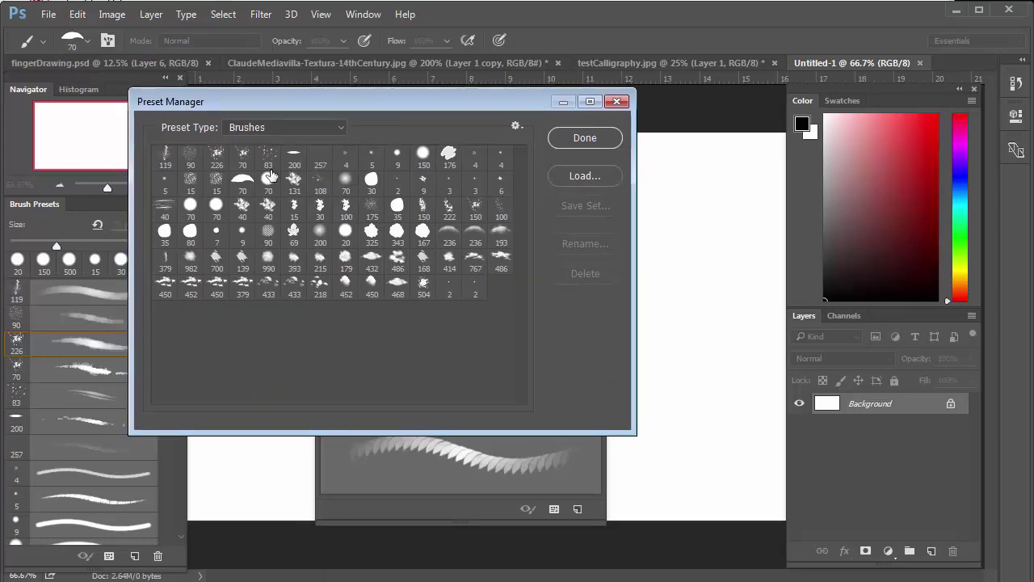
click(272, 128)
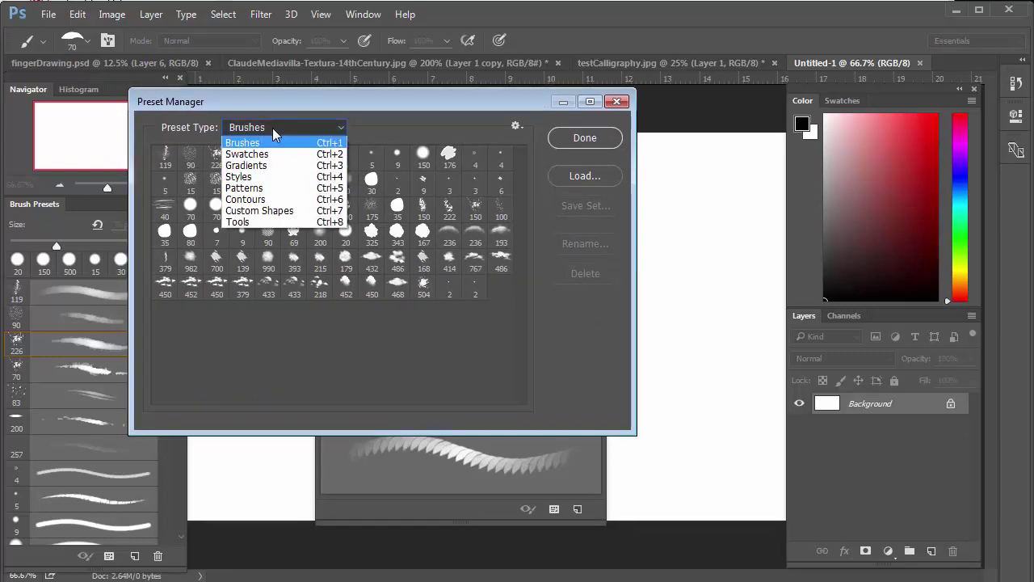
click(273, 127)
click(272, 128)
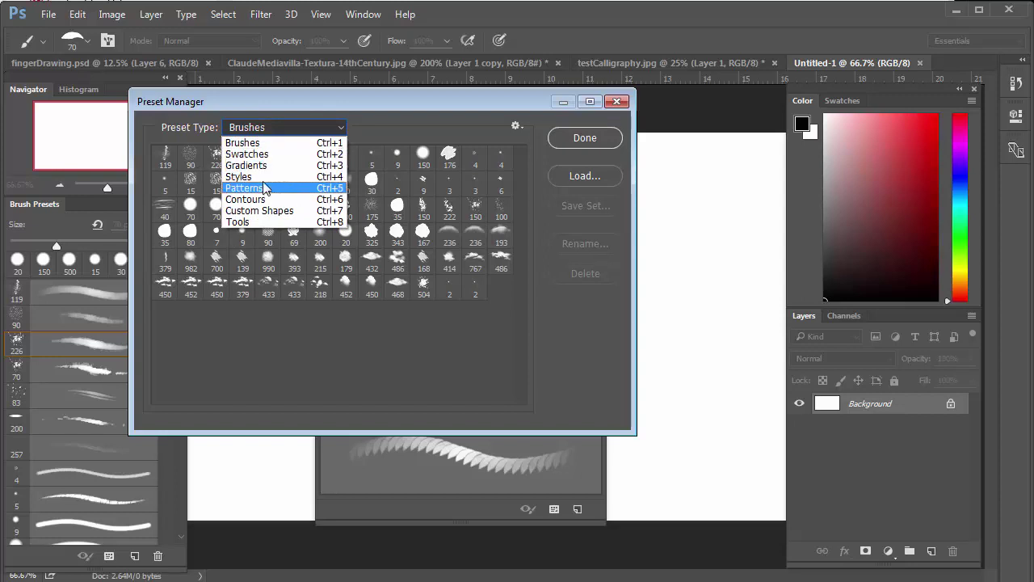
Select brushes 450 through 468 in the Preset Manager and choose Save Set
click(248, 105)
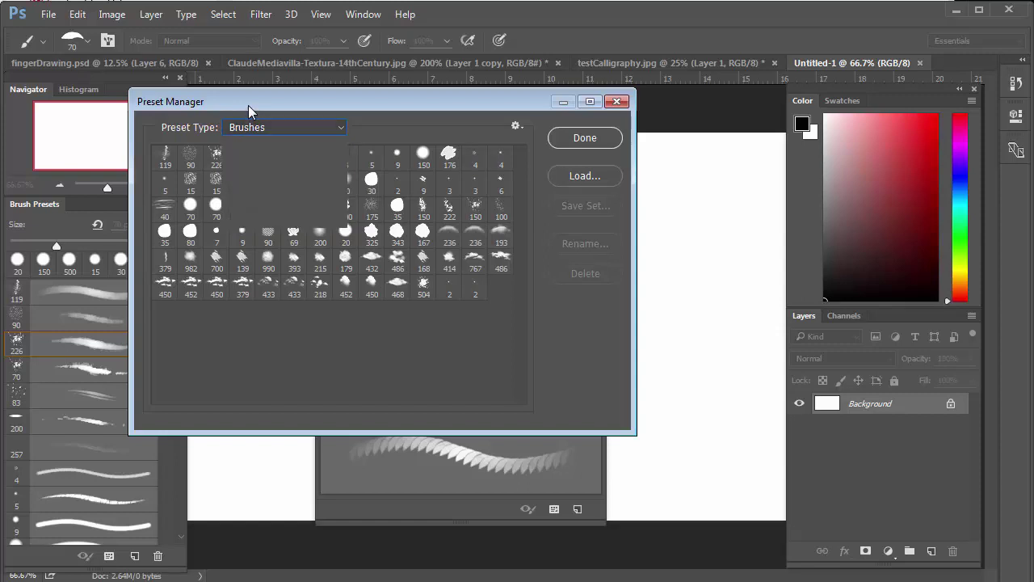
click(164, 157)
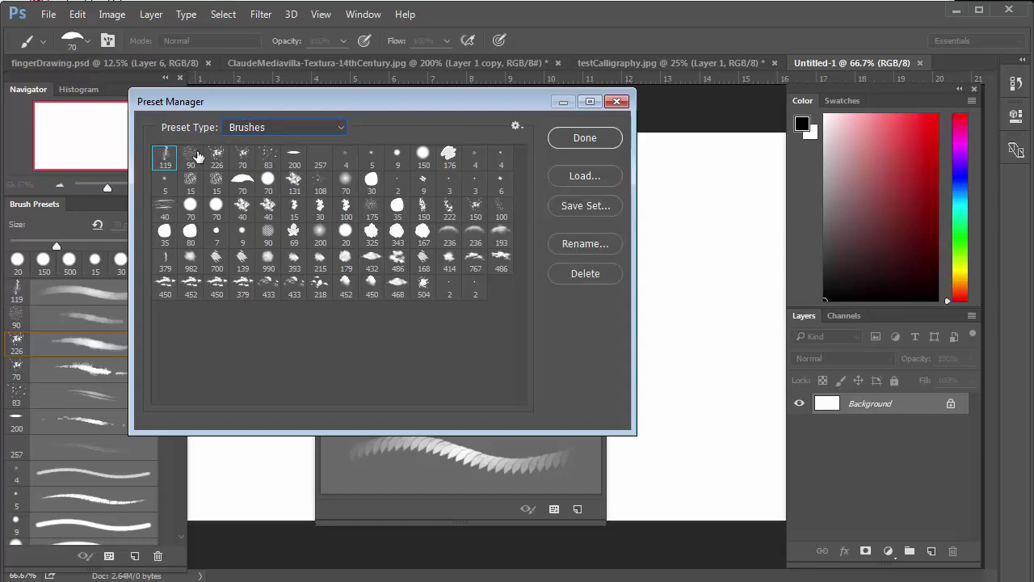
shift+click(497, 160)
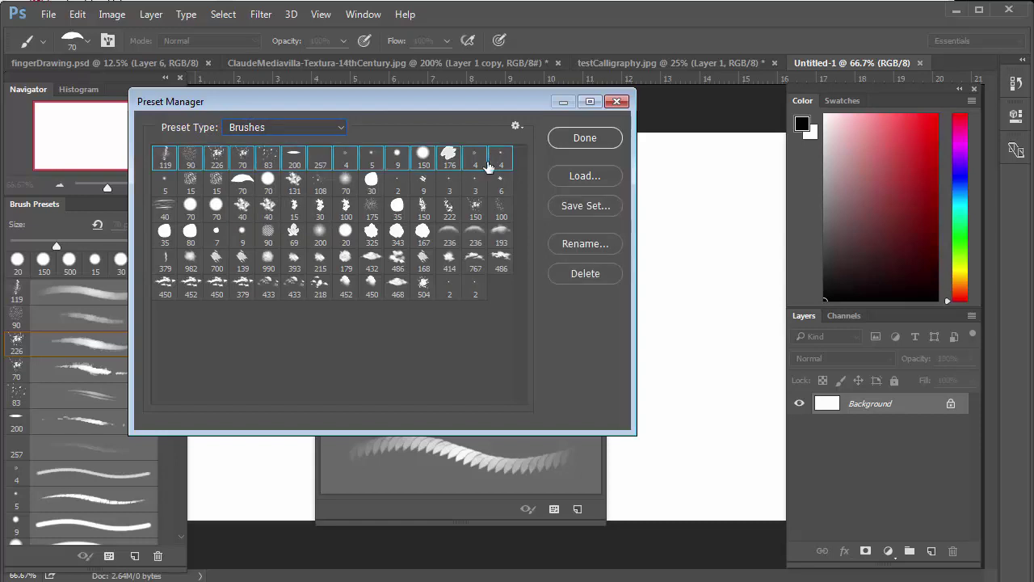
click(496, 260)
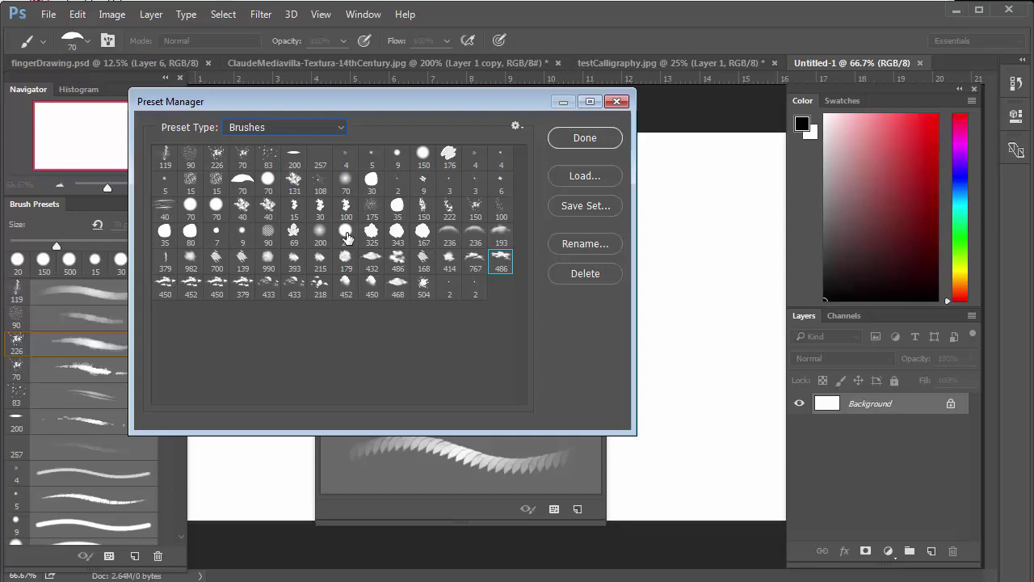
shift+click(246, 185)
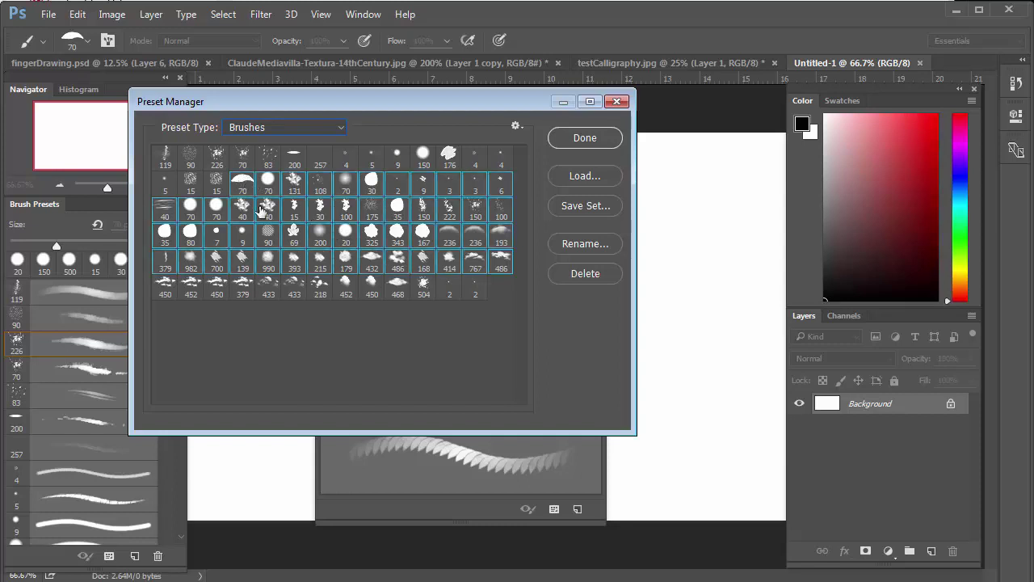
click(319, 287)
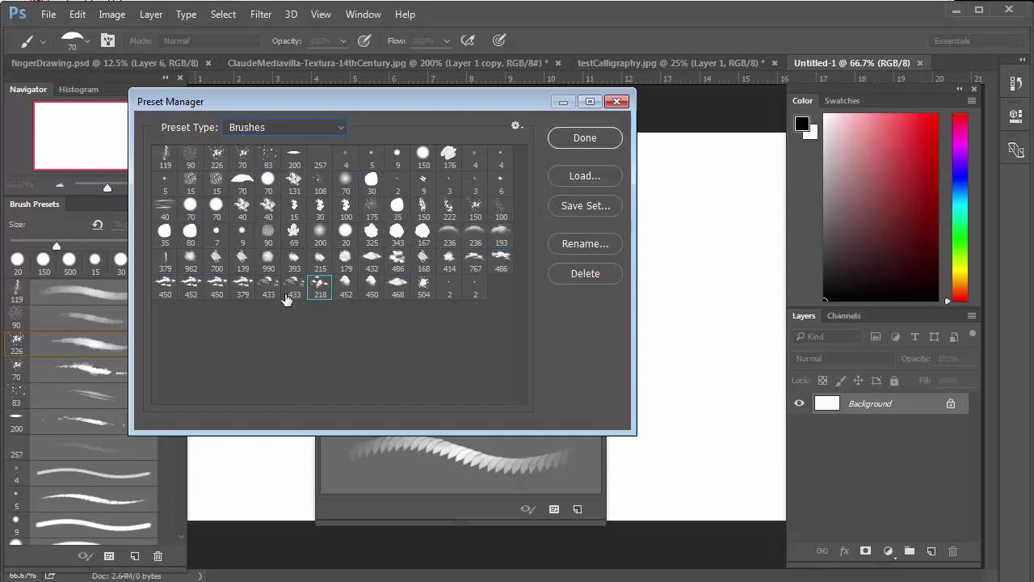
shift+click(166, 297)
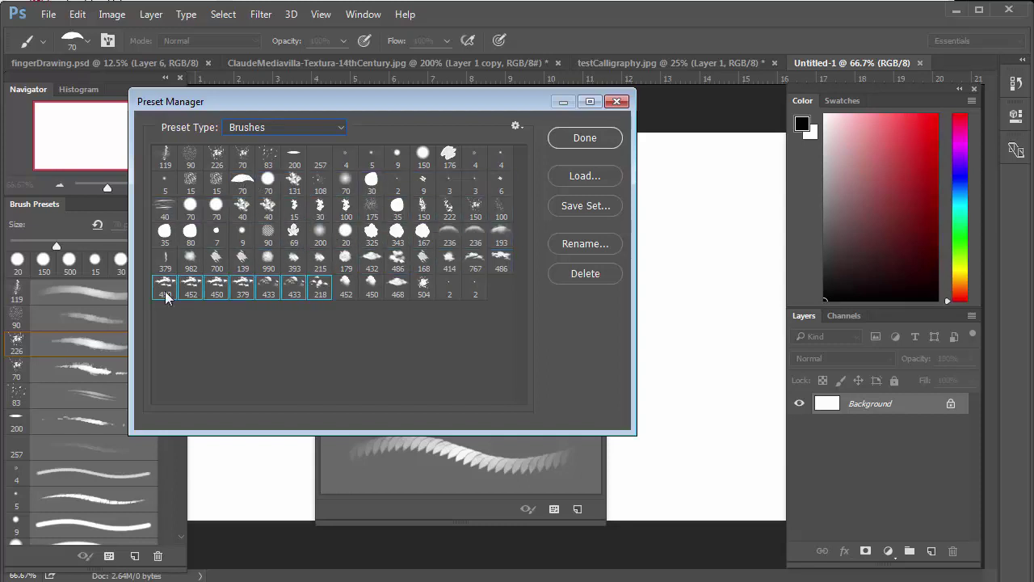
click(395, 284)
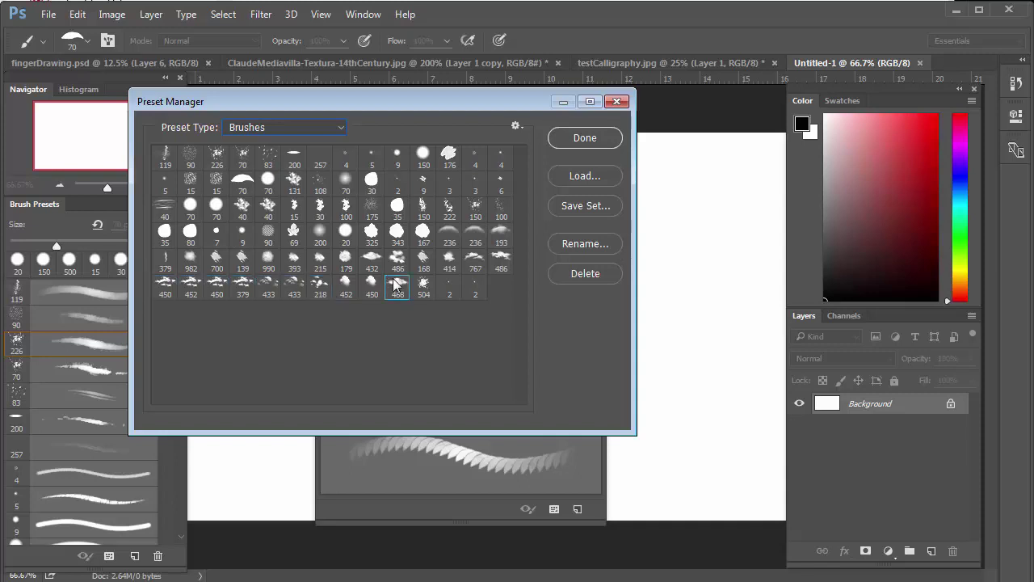
shift+click(166, 288)
click(571, 203)
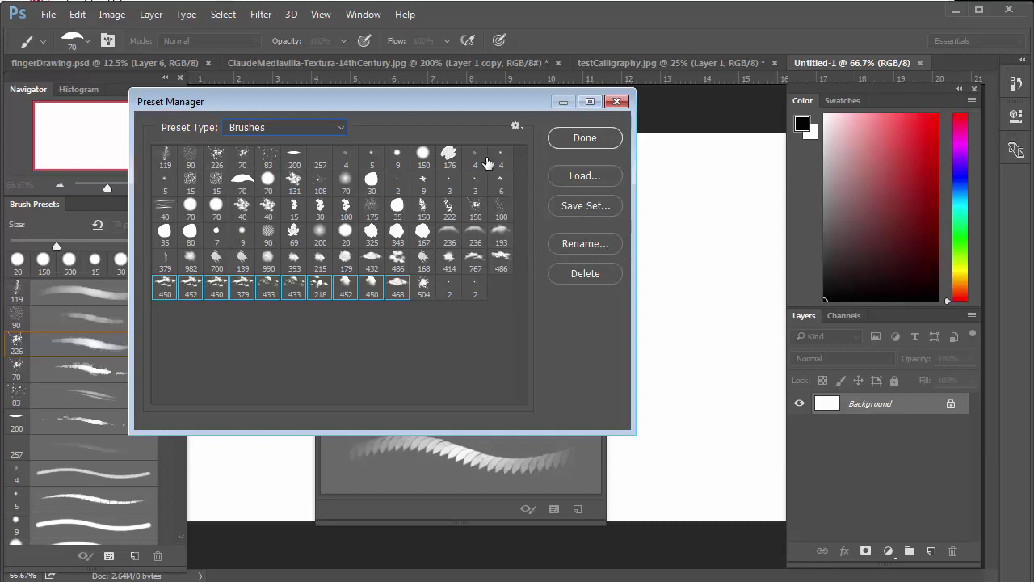
Delete the top four rows of brushes starting at 119, then brush 343
click(164, 157)
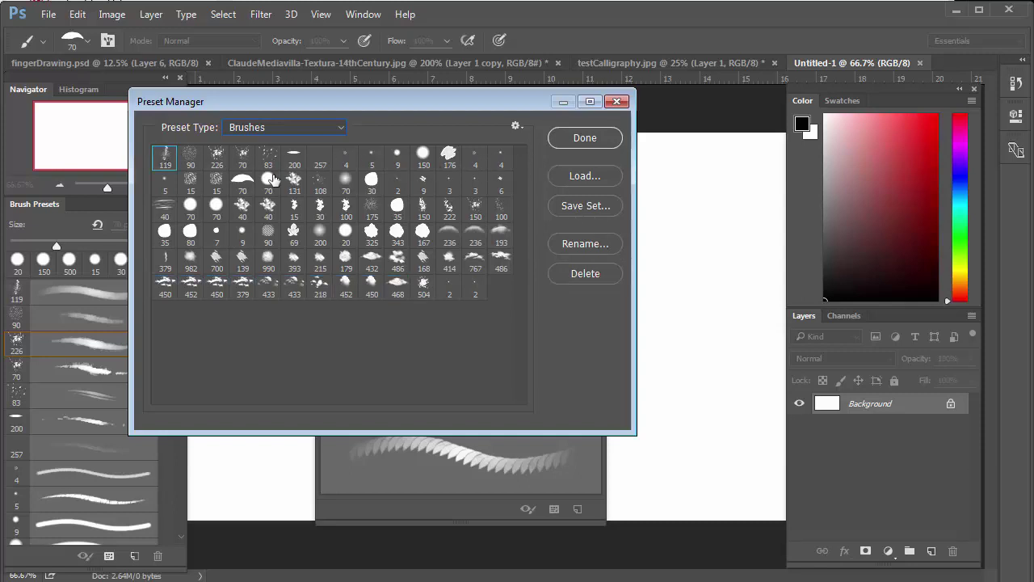
shift+click(503, 236)
click(570, 268)
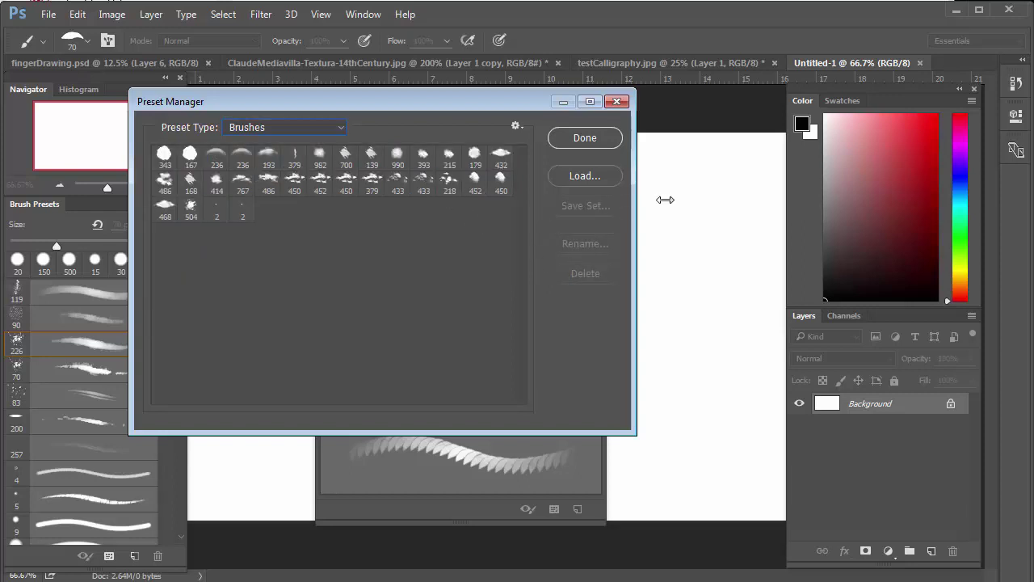
click(164, 156)
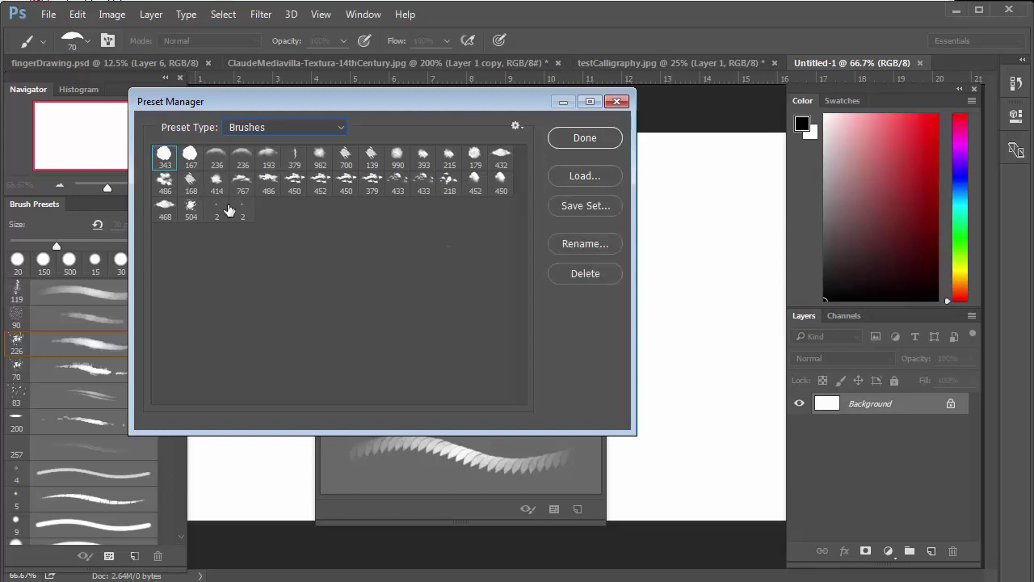
click(595, 270)
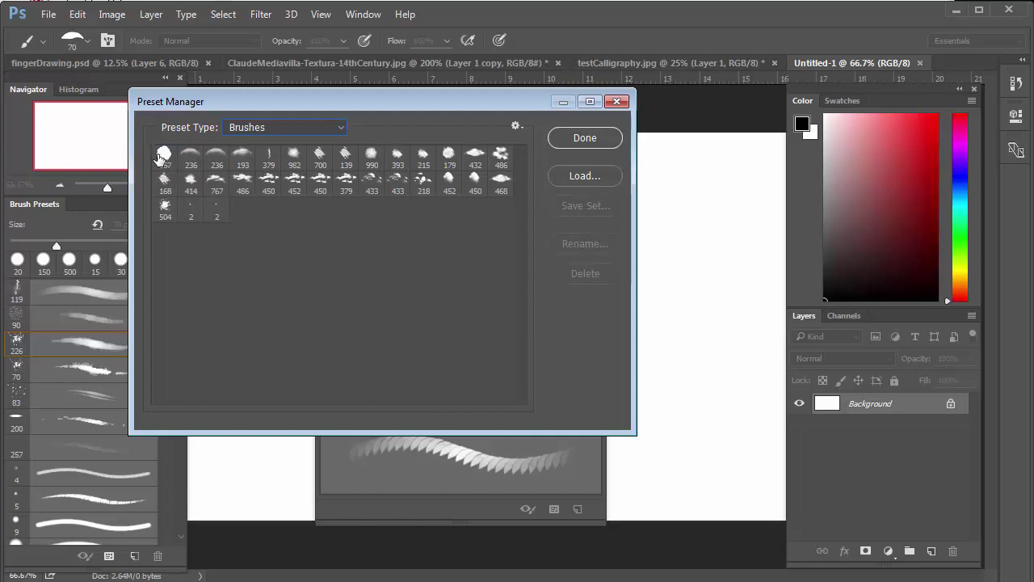
Delete the remaining first row of brushes, 167 through 486
click(161, 157)
shift+click(207, 212)
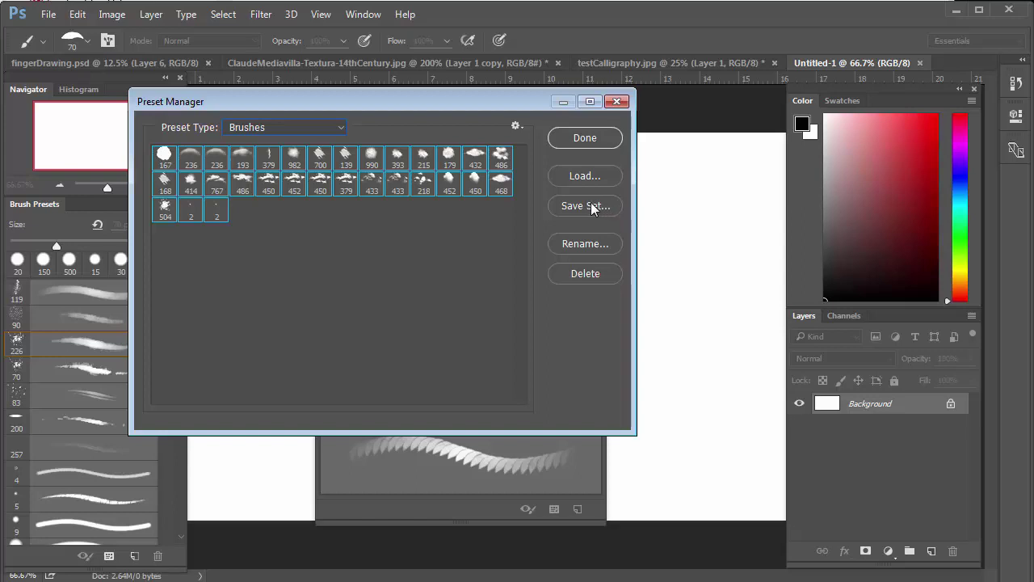
click(165, 157)
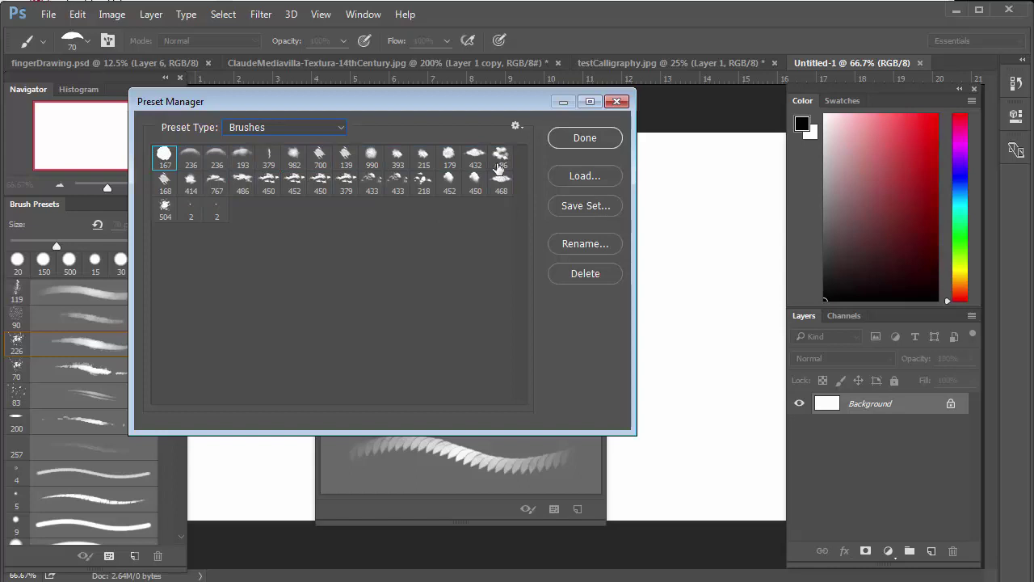
shift+click(500, 157)
click(593, 273)
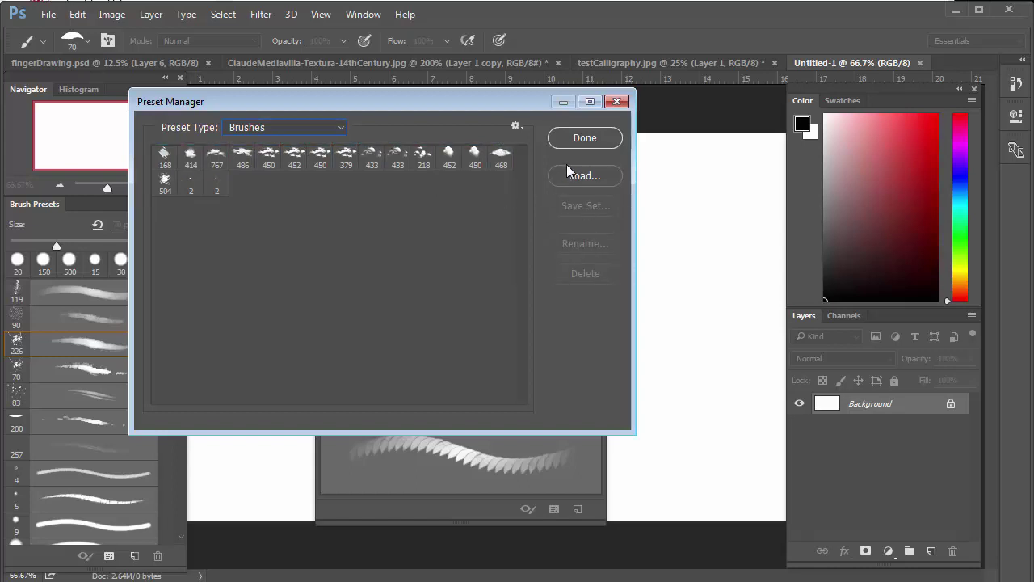
Close the Preset Manager with Done
click(569, 138)
scroll(187, 415, down, 1)
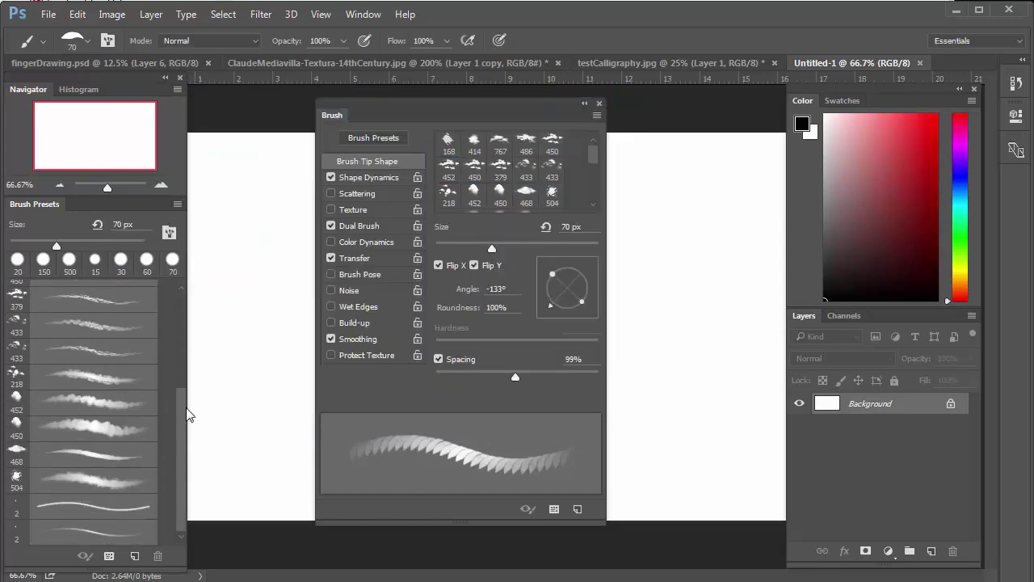
scroll(185, 351, up, 1)
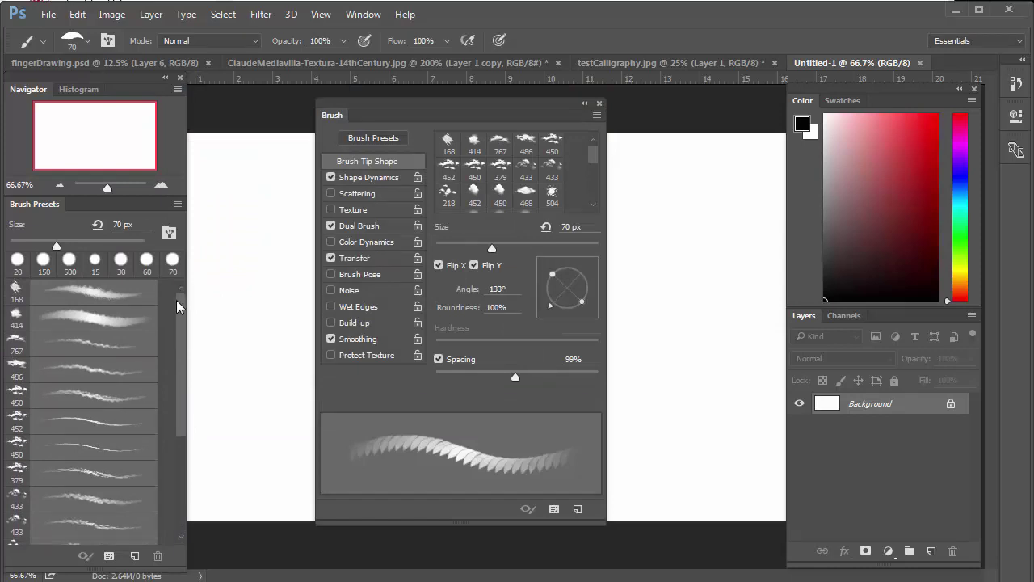
Append the ashleyBrushes.abr library to the brush presets with Load Brushes
click(177, 205)
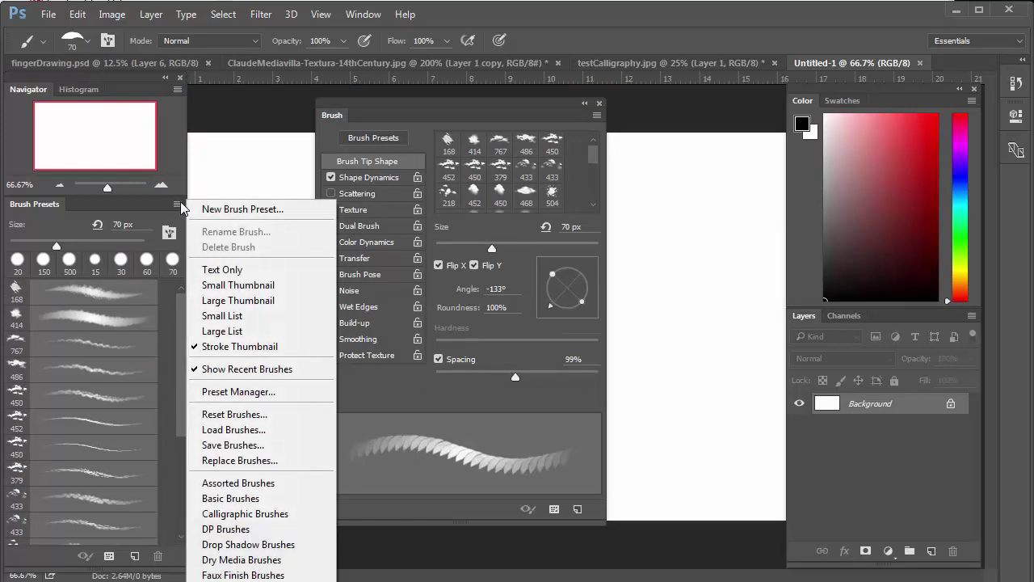
click(241, 431)
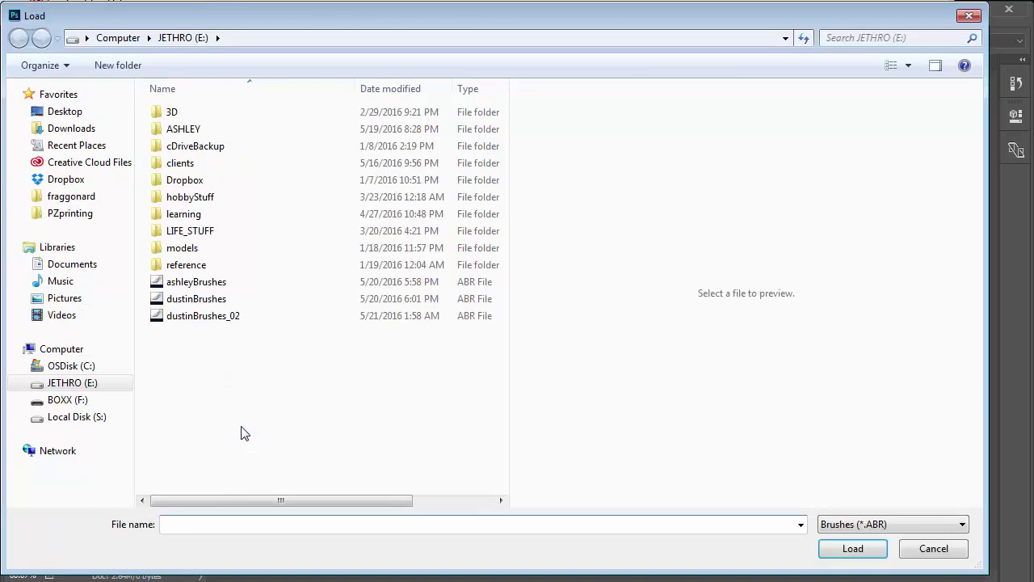
click(212, 284)
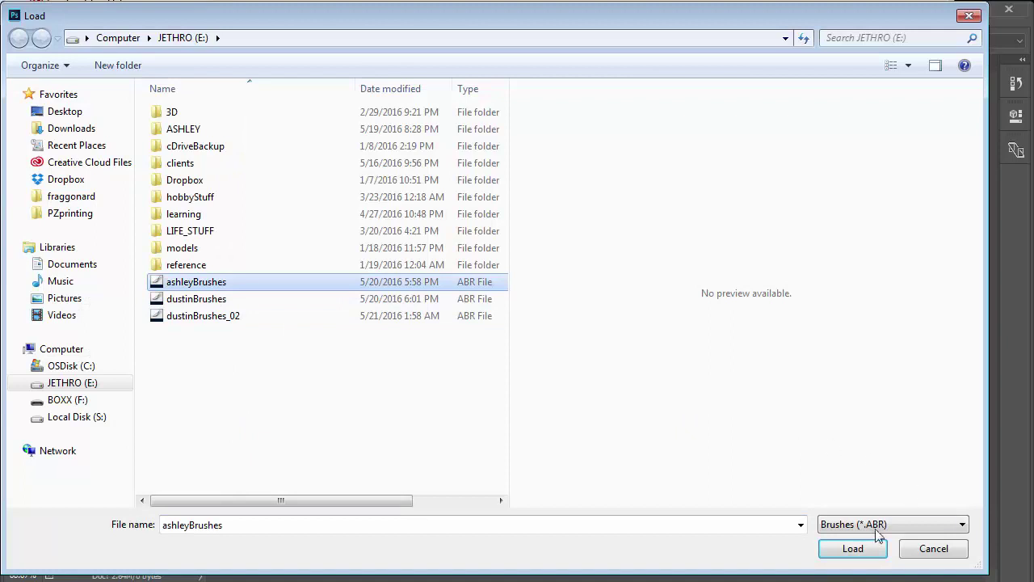
click(860, 550)
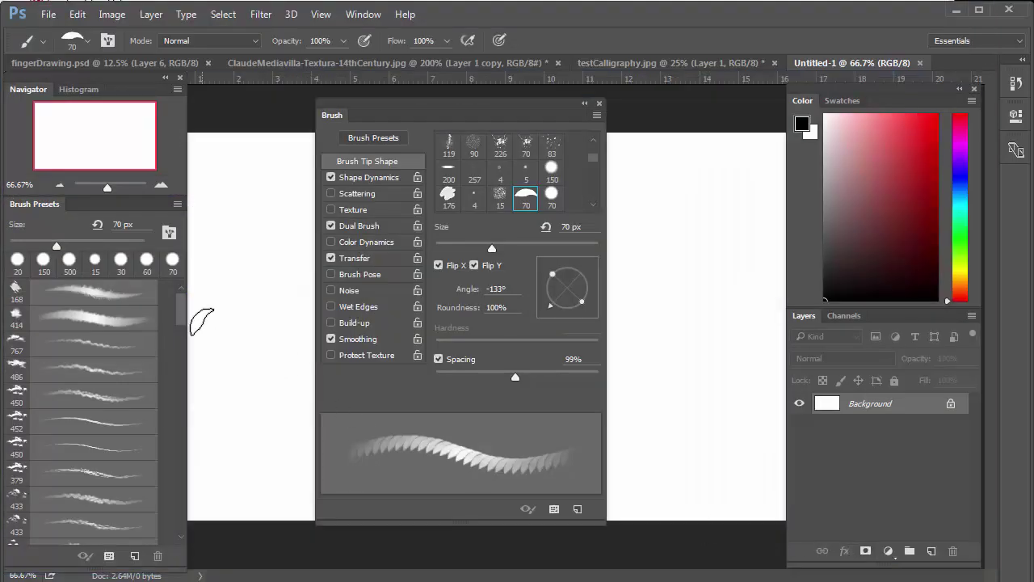
click(181, 315)
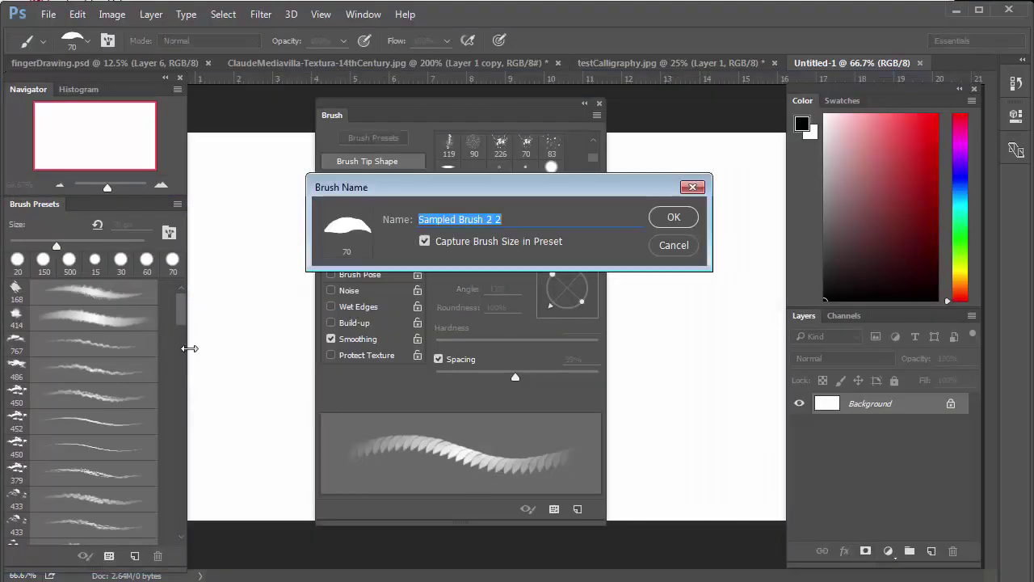
click(674, 247)
mouse_move(184, 313)
mouse_down()
mouse_move(173, 374)
mouse_move(175, 525)
mouse_move(200, 296)
mouse_up()
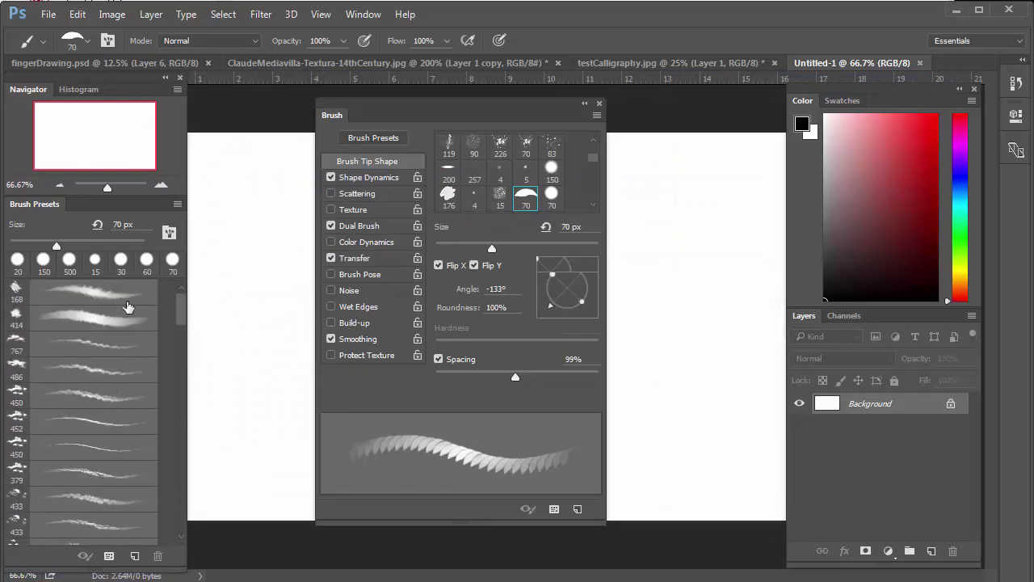
click(177, 204)
click(250, 348)
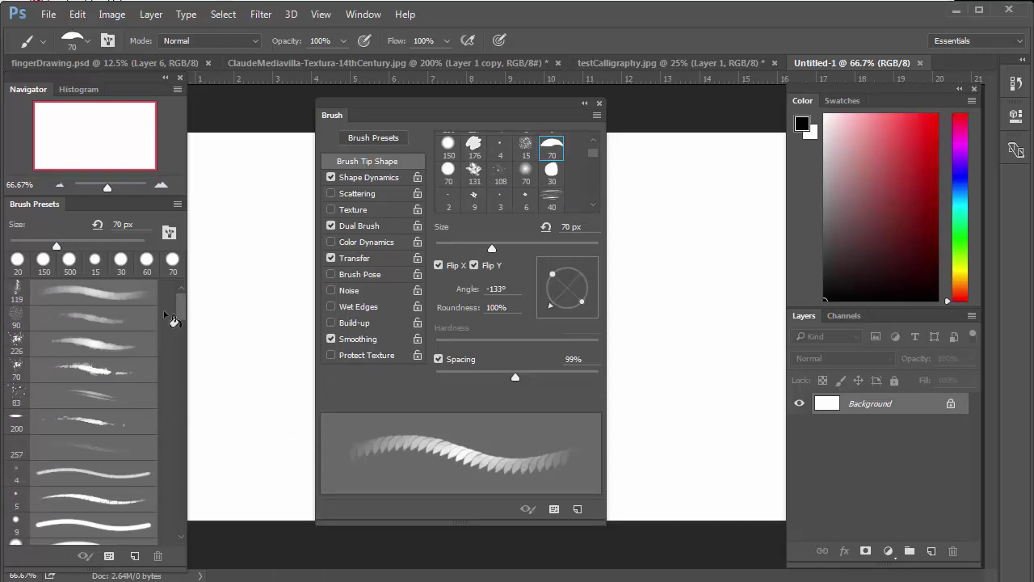
Select the 70 px preset and review its Shape Dynamics, Texture, Dual Brush and Transfer settings
click(114, 370)
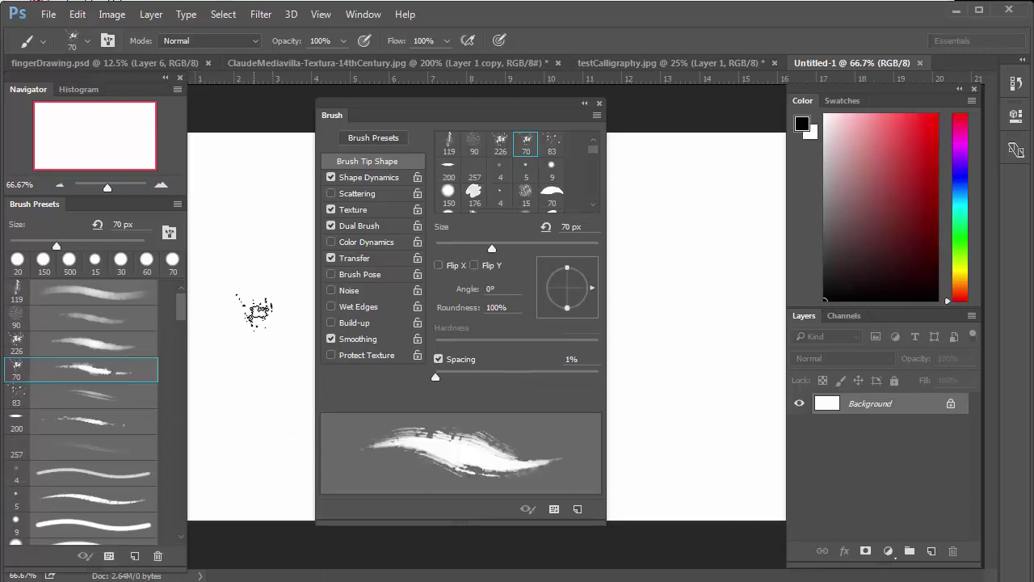
click(381, 179)
click(380, 210)
click(377, 226)
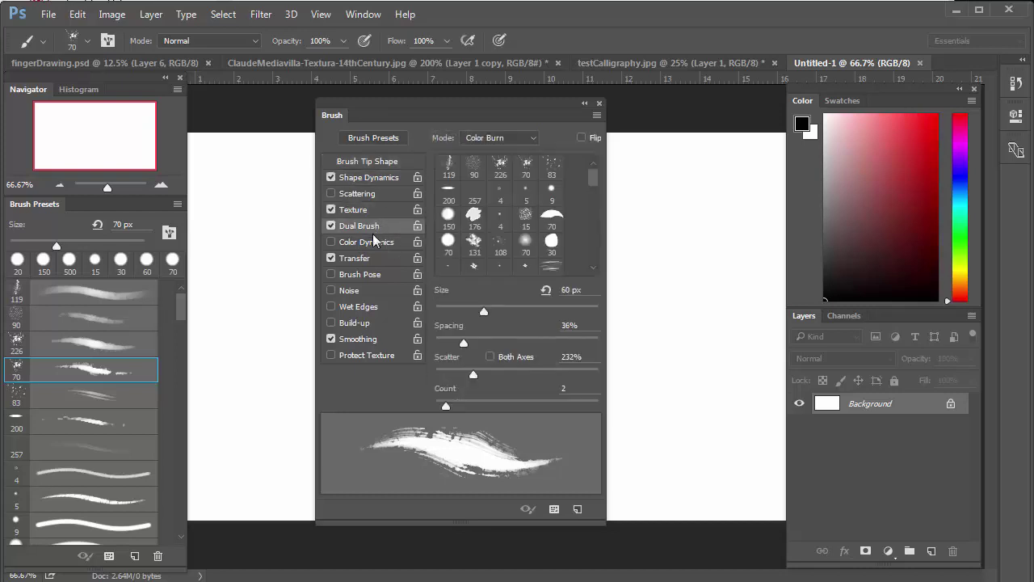
click(366, 259)
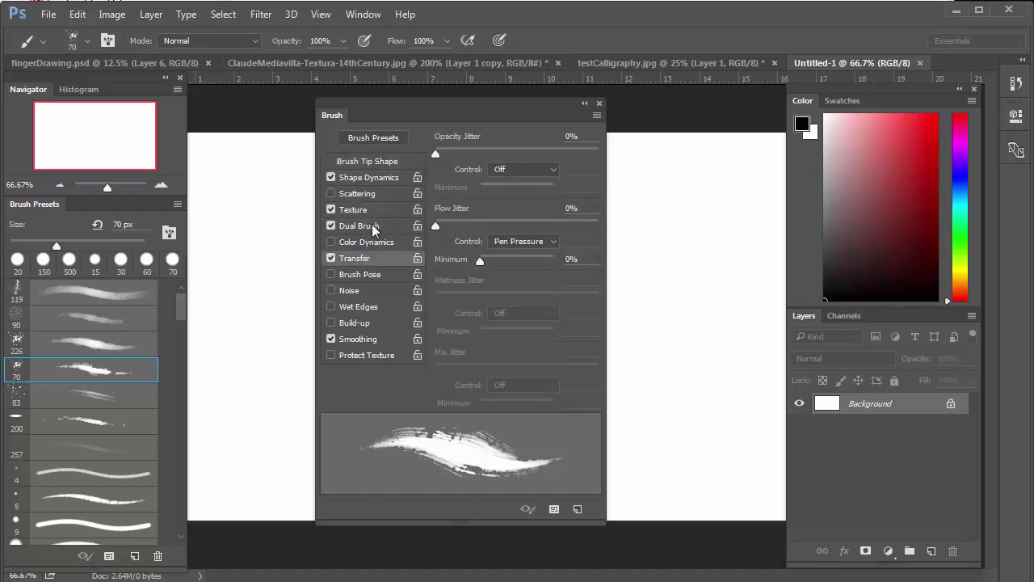
click(374, 227)
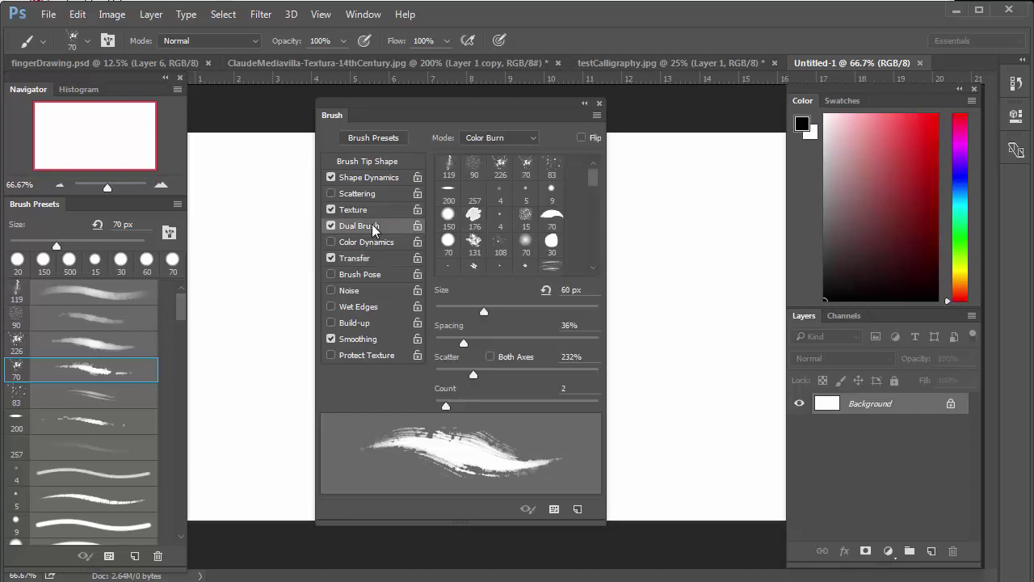
click(374, 177)
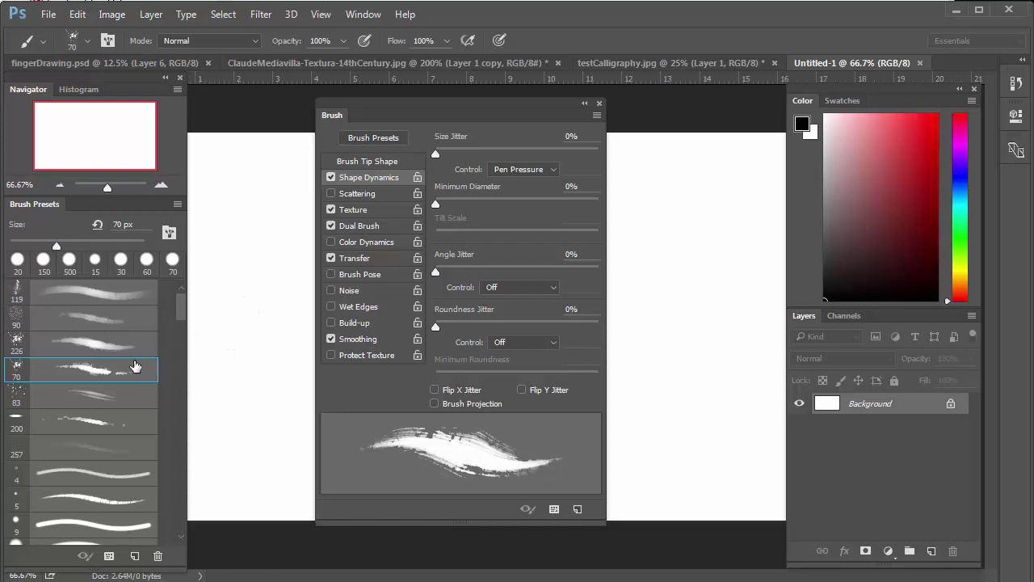
Switch off Texture and Dual Brush for the 70 px brush
click(331, 210)
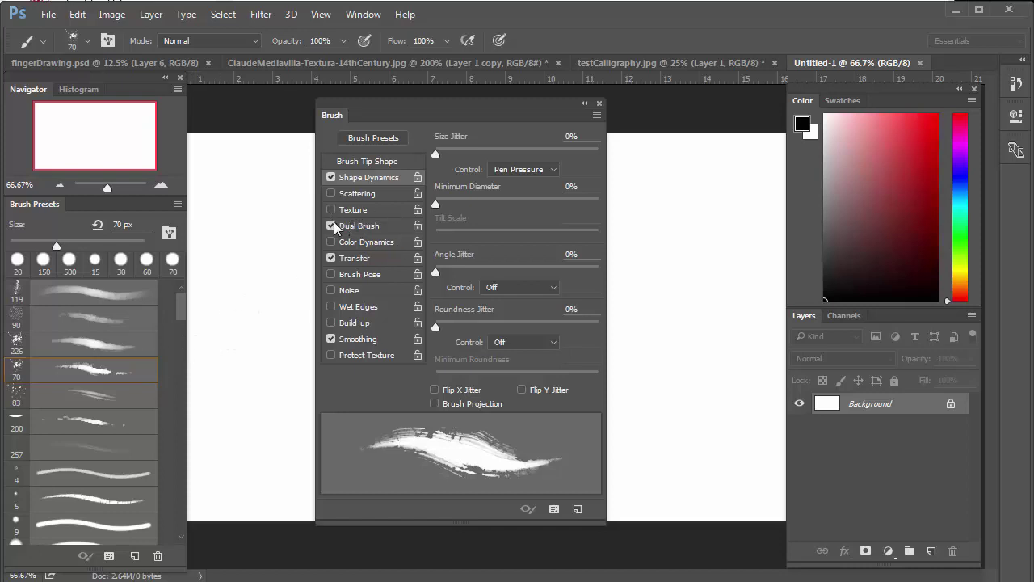
click(332, 226)
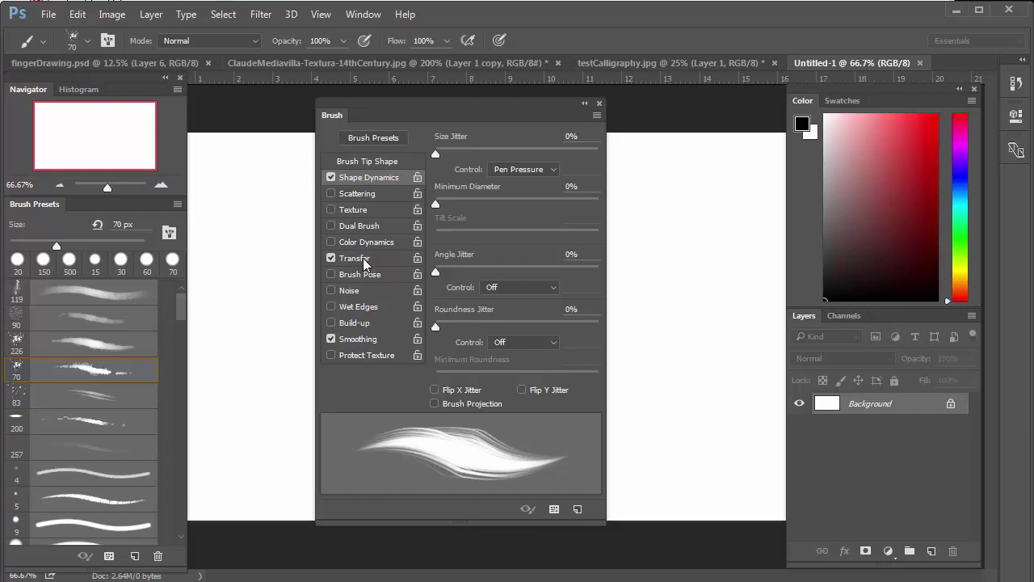
click(370, 162)
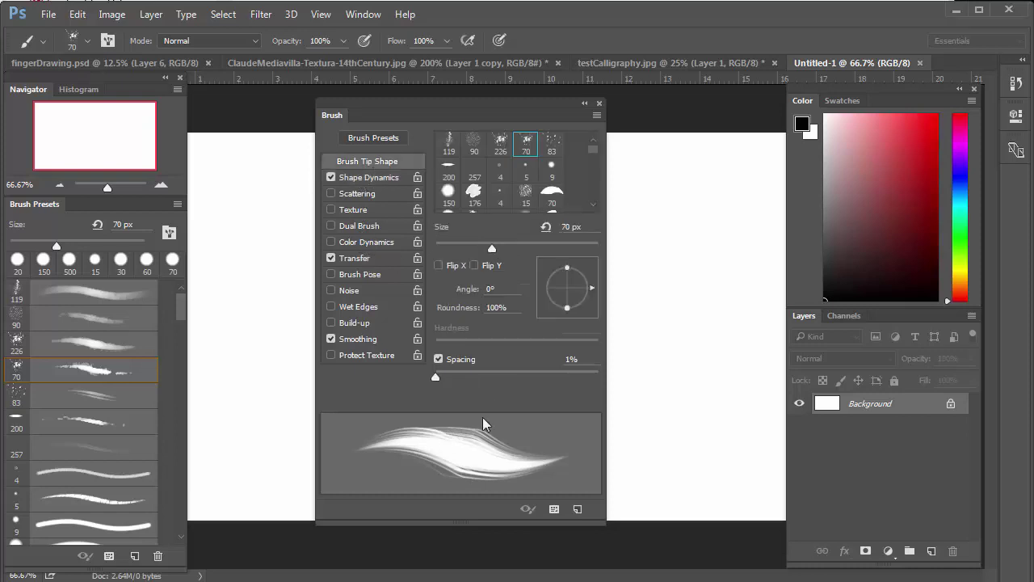
Raise the 70 px brush's Shape Dynamics Minimum Diameter to 70%, returning Angle Jitter to 0%
click(377, 179)
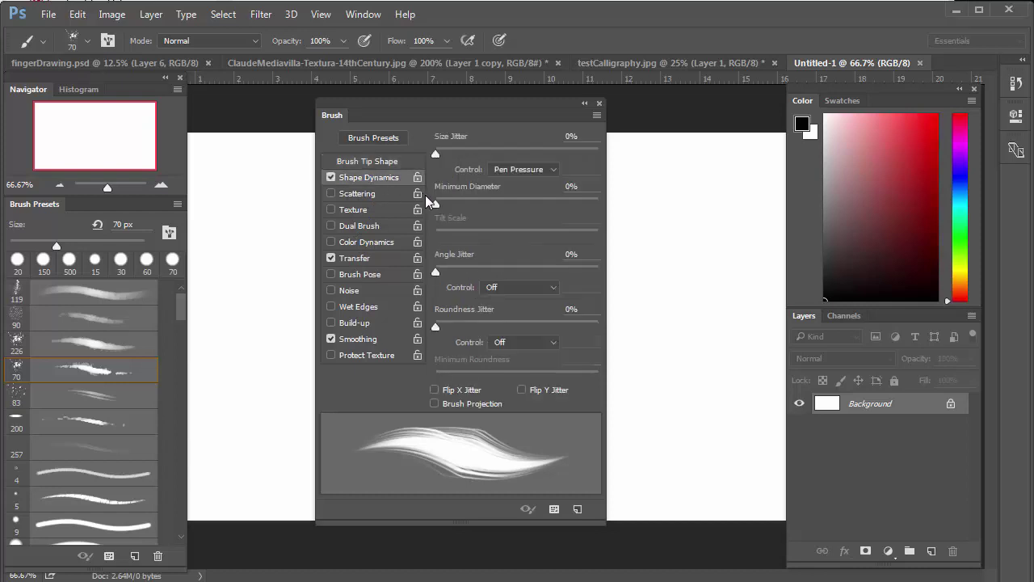
drag(436, 205, 557, 207)
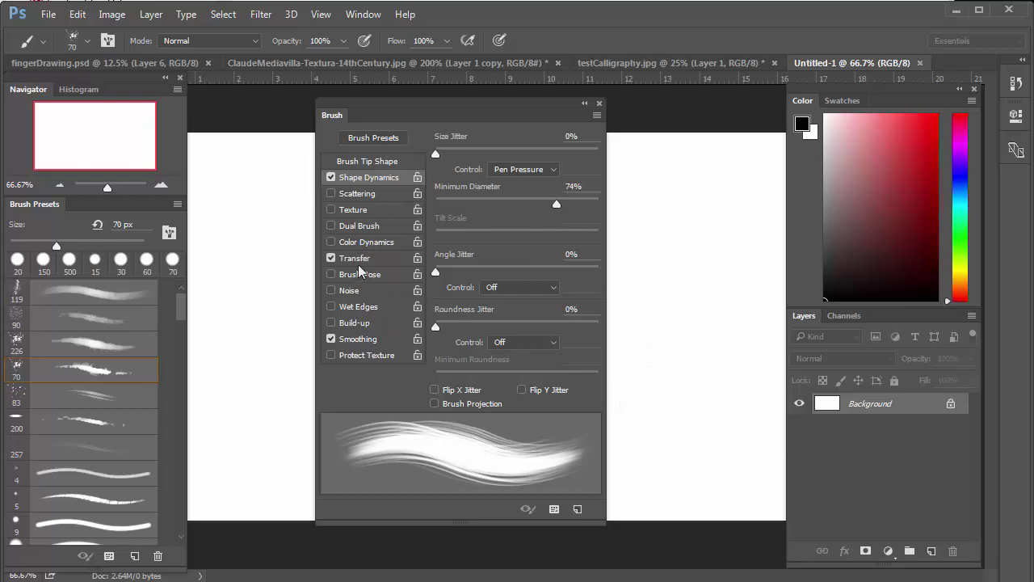
mouse_move(556, 204)
mouse_down()
mouse_move(492, 203)
mouse_move(550, 203)
mouse_up()
mouse_move(441, 268)
mouse_down()
mouse_move(513, 277)
mouse_move(411, 277)
mouse_up()
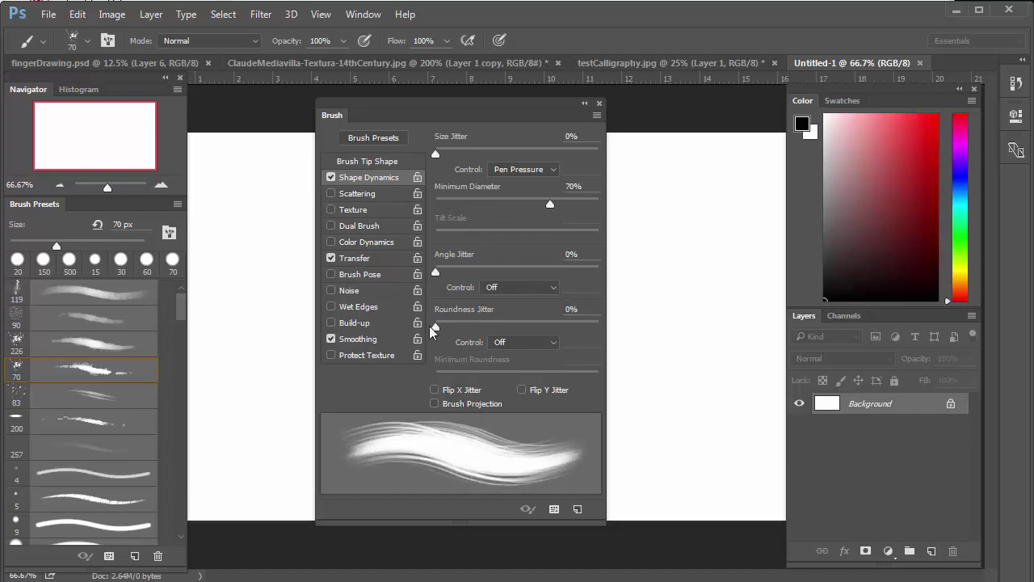
mouse_move(433, 326)
mouse_down()
mouse_move(537, 332)
mouse_move(414, 331)
mouse_up()
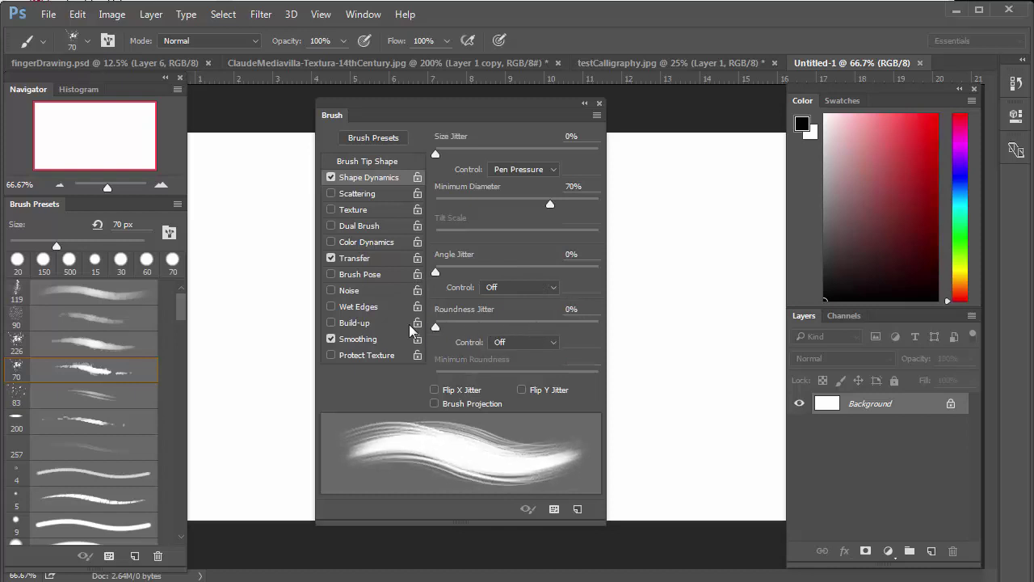